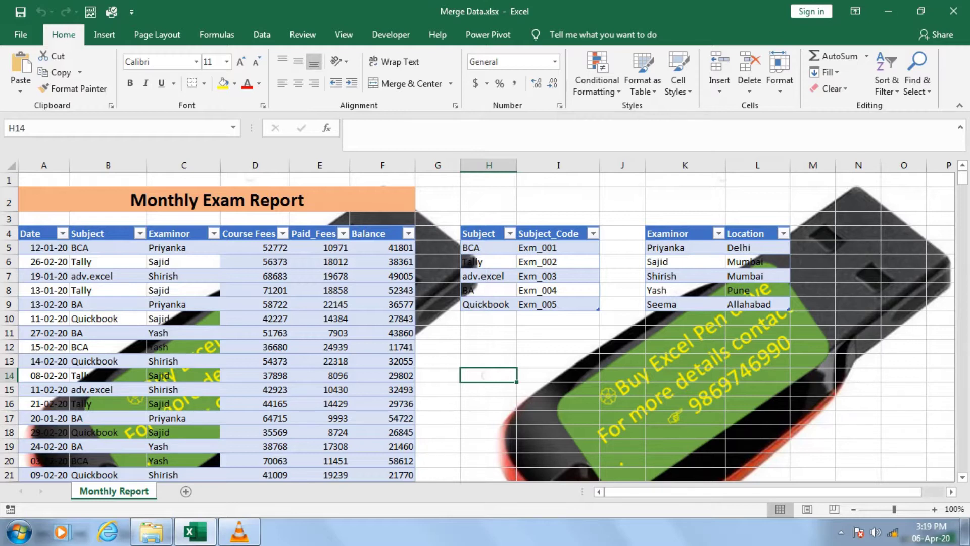
# - Review the Monthly Exam Report table's Date, Subject, Examinor, Course Fees, Paid_Fees and Balance columns
pyautogui.moveTo(40, 233); pyautogui.dragTo(384, 446)
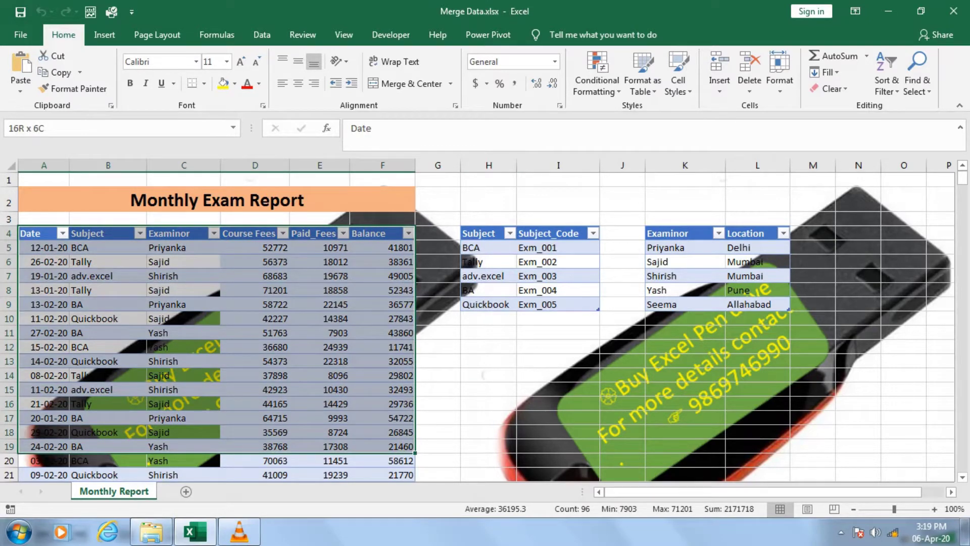
pyautogui.moveTo(44, 248); pyautogui.dragTo(44, 346)
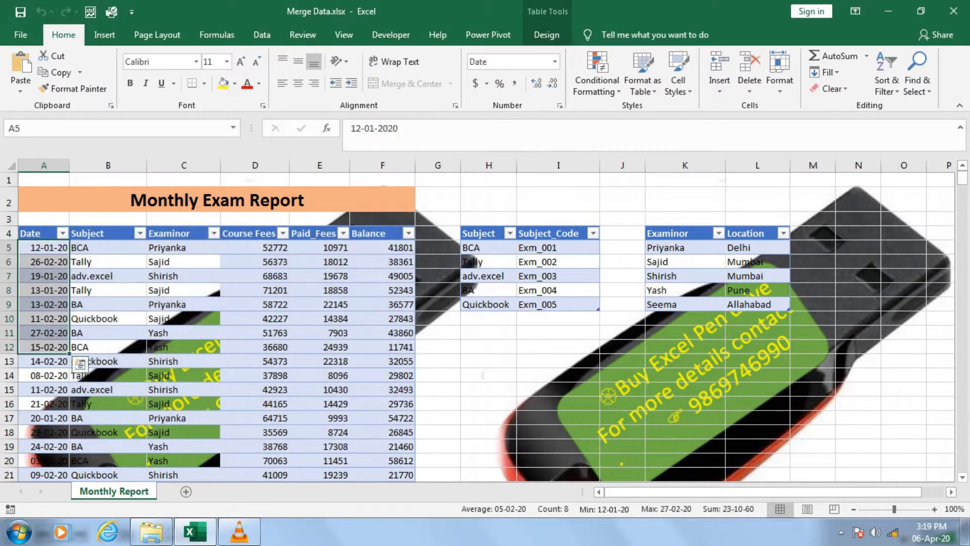
pyautogui.moveTo(108, 247); pyautogui.dragTo(108, 346)
pyautogui.moveTo(183, 247); pyautogui.dragTo(184, 346)
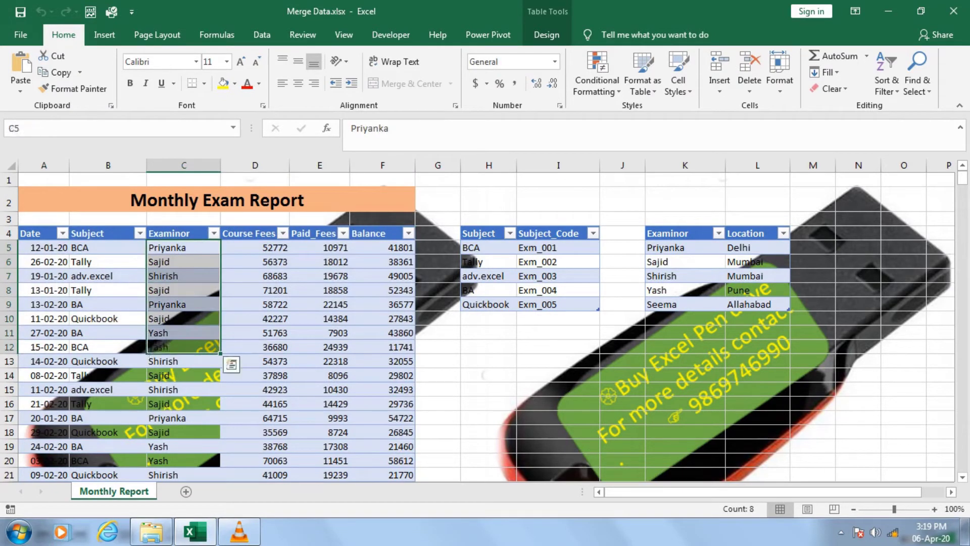
pyautogui.moveTo(254, 262); pyautogui.dragTo(255, 347)
pyautogui.moveTo(320, 262); pyautogui.dragTo(320, 333)
pyautogui.moveTo(382, 290); pyautogui.dragTo(383, 361)
pyautogui.click(382, 361)
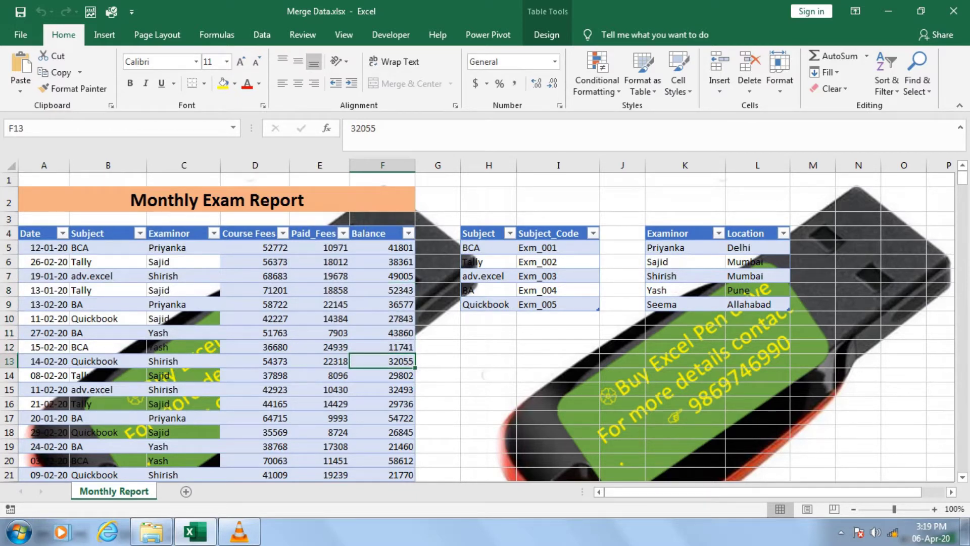
# - Compare the report's Subject and Examinor columns with the Subject_Code and Location lookup tables beside it
pyautogui.click(108, 248)
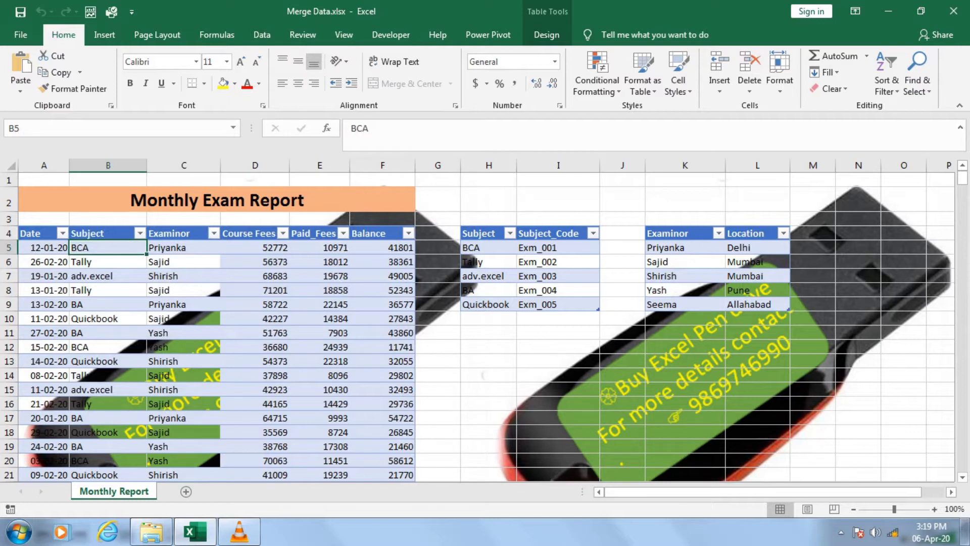
pyautogui.moveTo(488, 248); pyautogui.dragTo(558, 304)
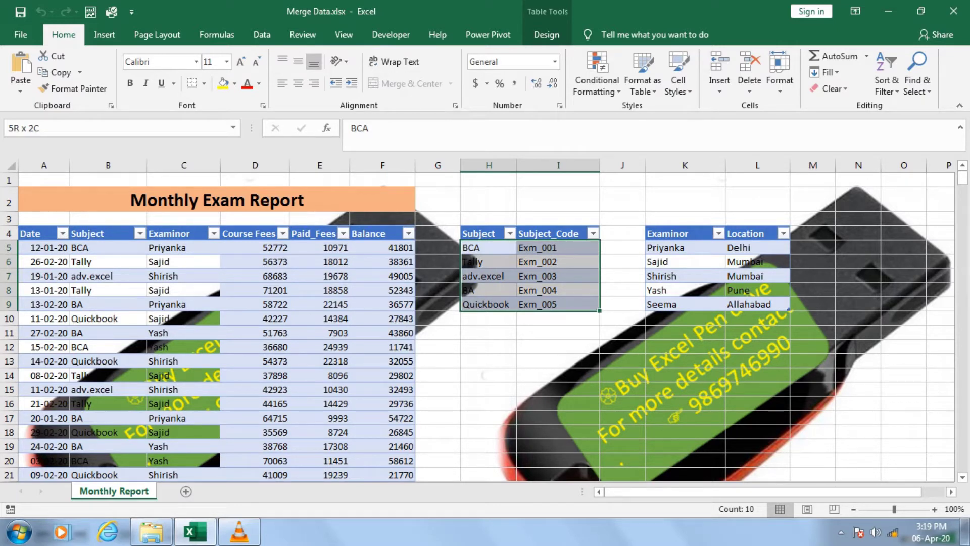
pyautogui.moveTo(606, 318); pyautogui.dragTo(606, 319)
pyautogui.click(108, 248)
pyautogui.moveTo(558, 248); pyautogui.dragTo(558, 304)
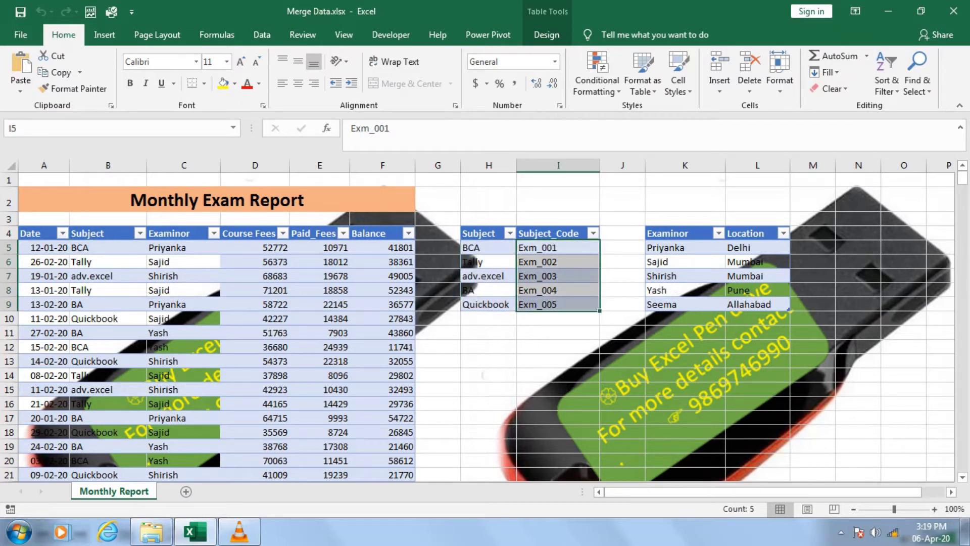
pyautogui.click(686, 248)
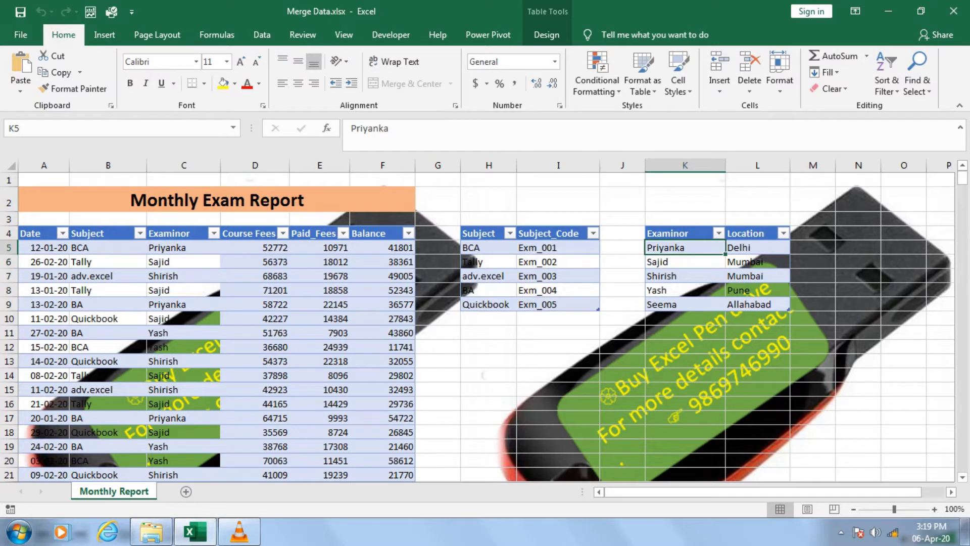
pyautogui.click(183, 248)
pyautogui.moveTo(758, 247); pyautogui.dragTo(757, 290)
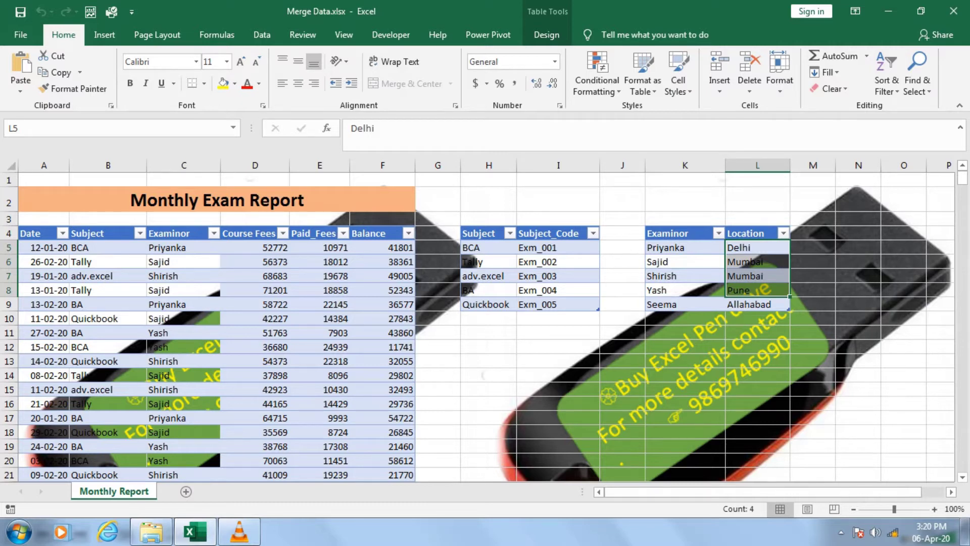
# - Check the assigned table names of the exam report, subject code and examiner location tables
pyautogui.click(255, 361)
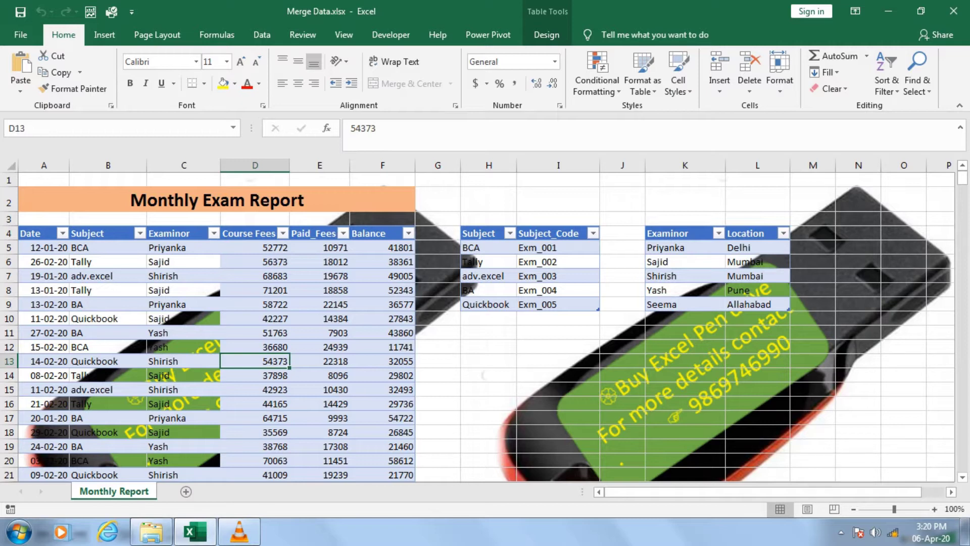
pyautogui.press('Down')
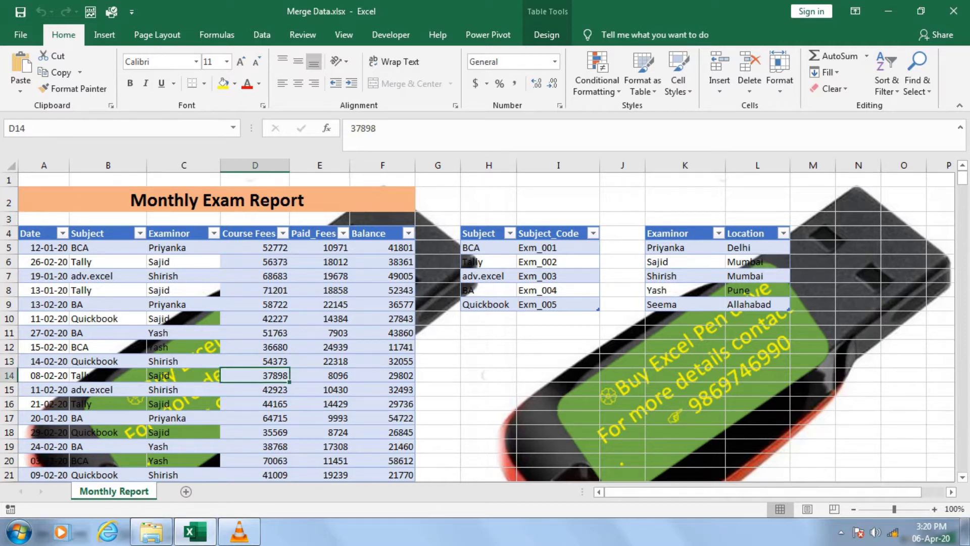
pyautogui.click(108, 319)
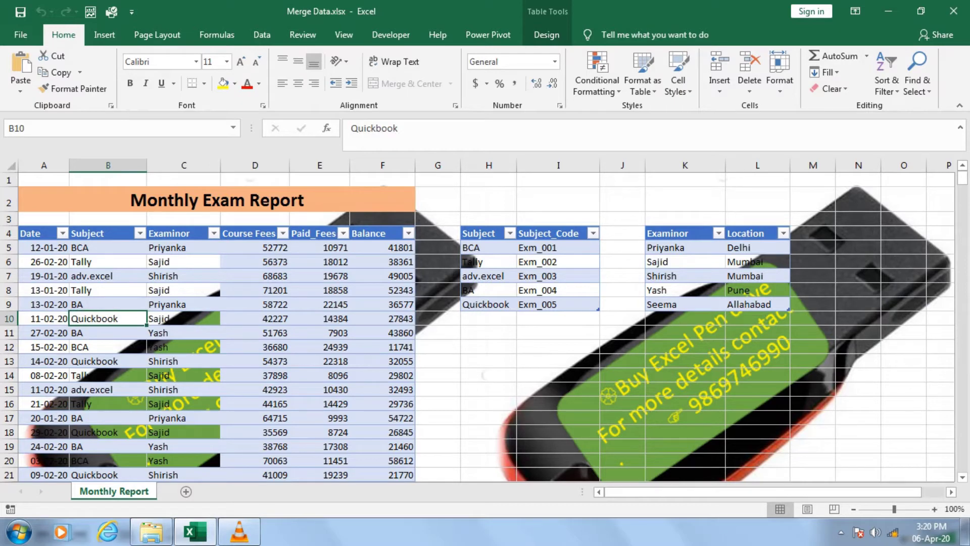
pyautogui.click(547, 34)
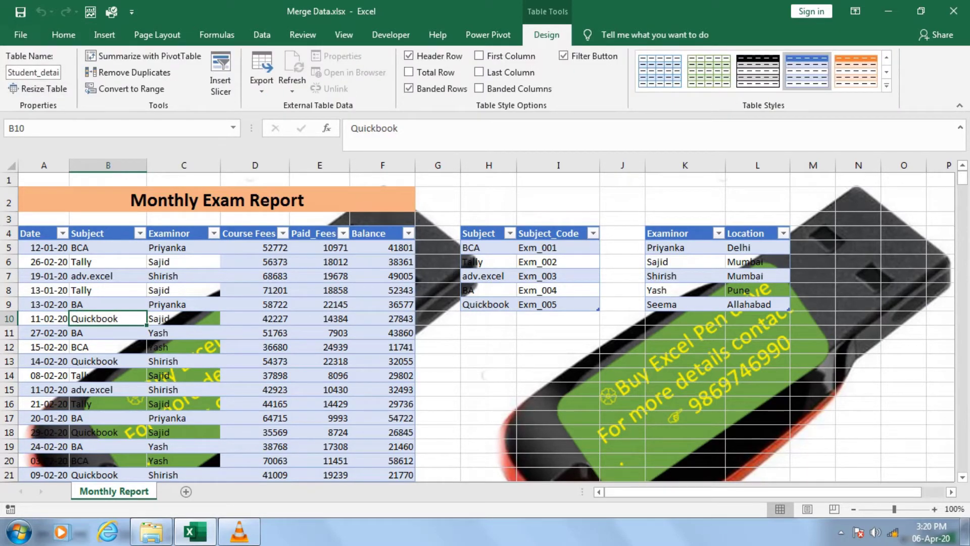
pyautogui.click(489, 290)
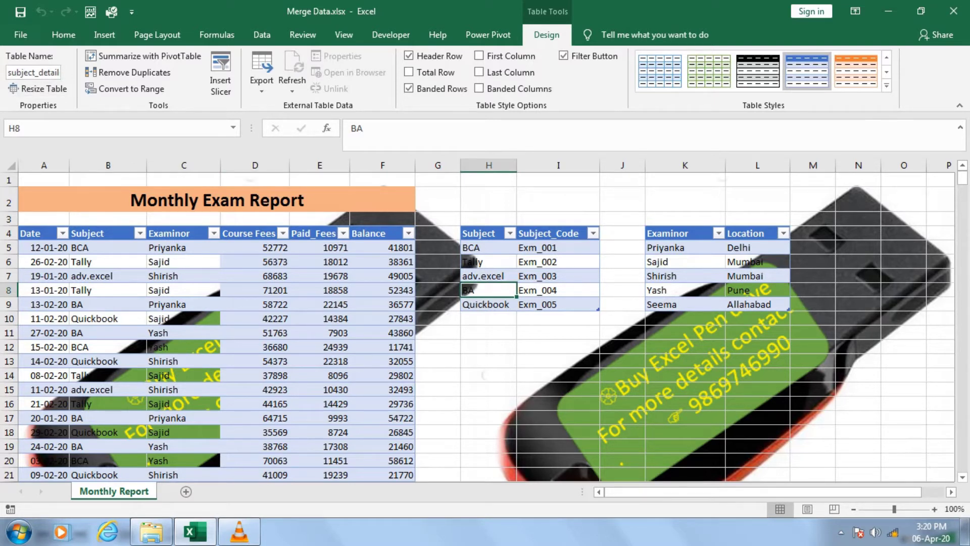
pyautogui.click(686, 276)
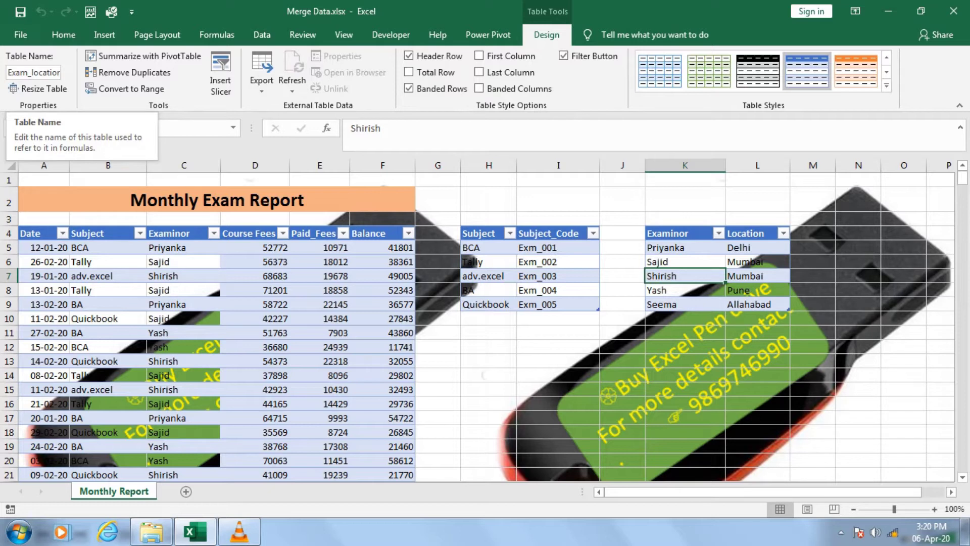
# - Bring the Monthly Exam Report table into the Power Query Editor as a new query
pyautogui.click(184, 319)
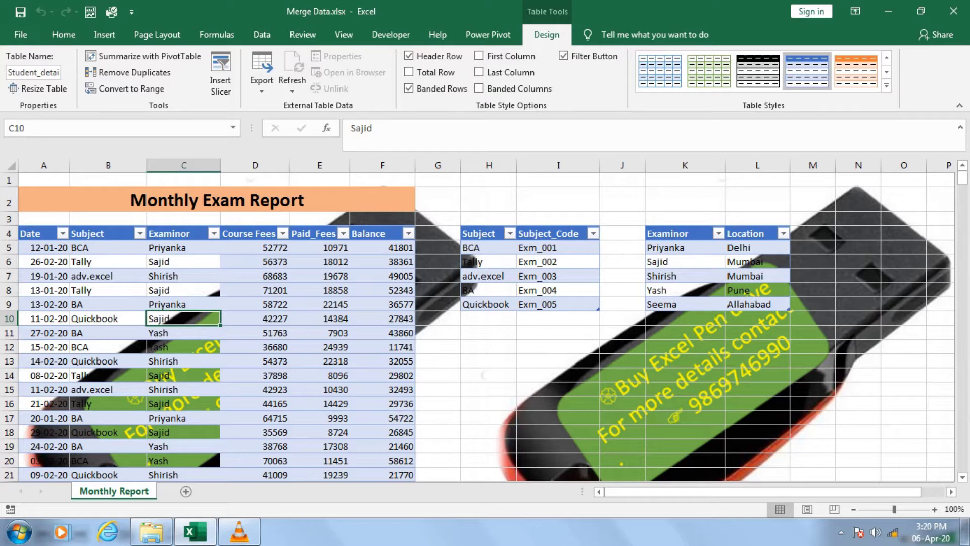
pyautogui.click(121, 275)
pyautogui.click(262, 34)
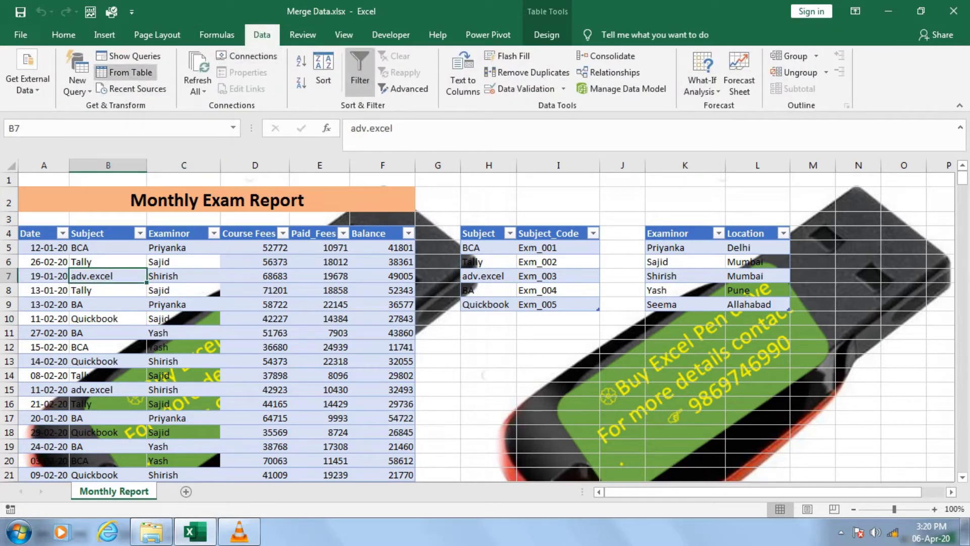
pyautogui.click(125, 72)
pyautogui.click(127, 72)
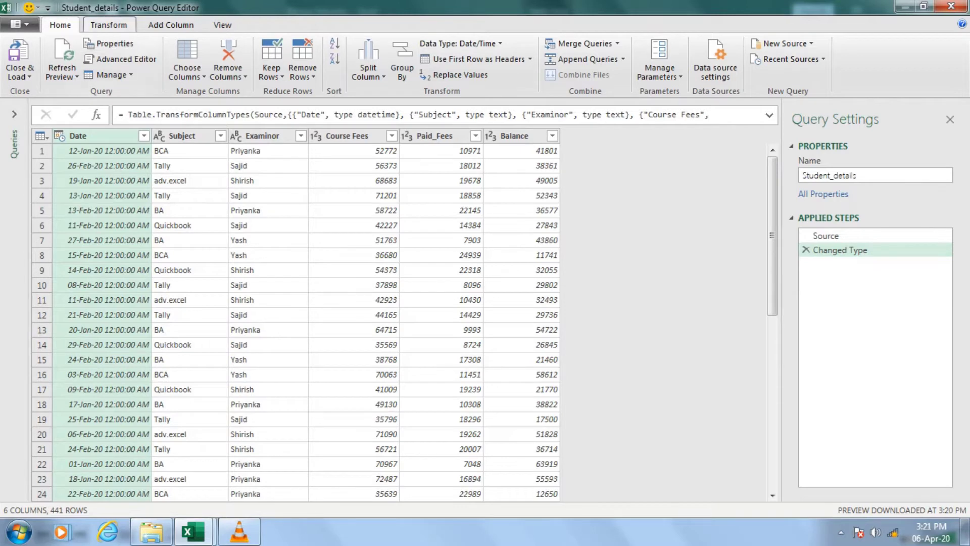
# - Change the Date column's data type to Date, replacing the current type conversion
pyautogui.click(109, 24)
pyautogui.click(205, 44)
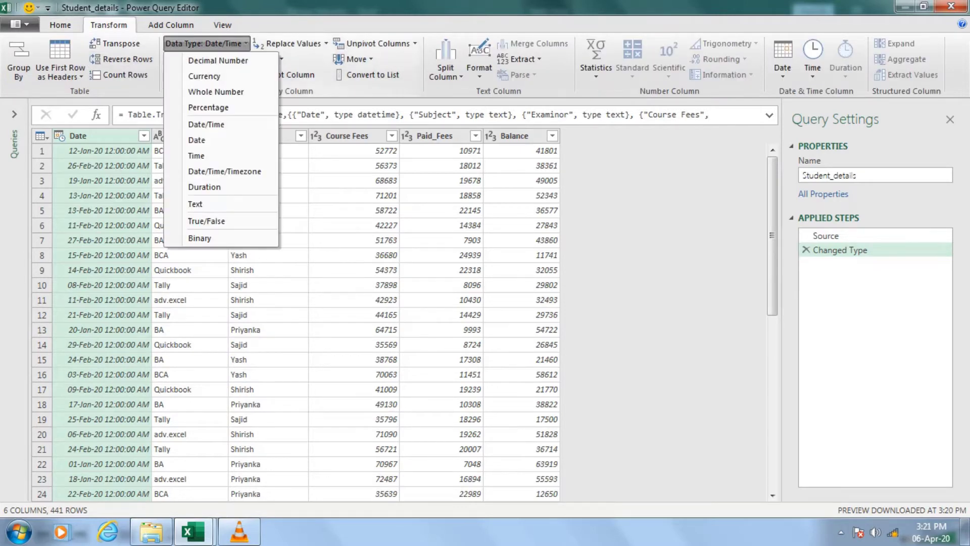
pyautogui.click(197, 140)
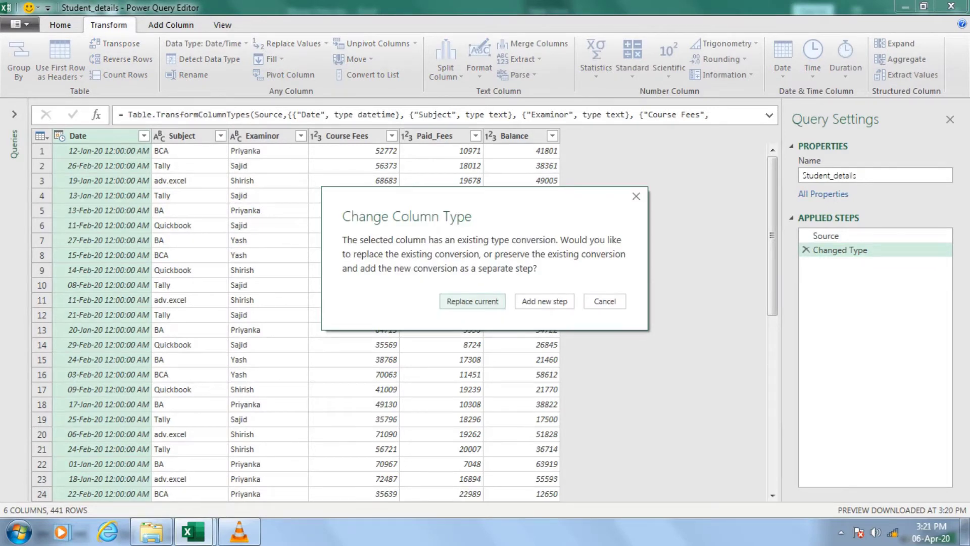
pyautogui.press('Return')
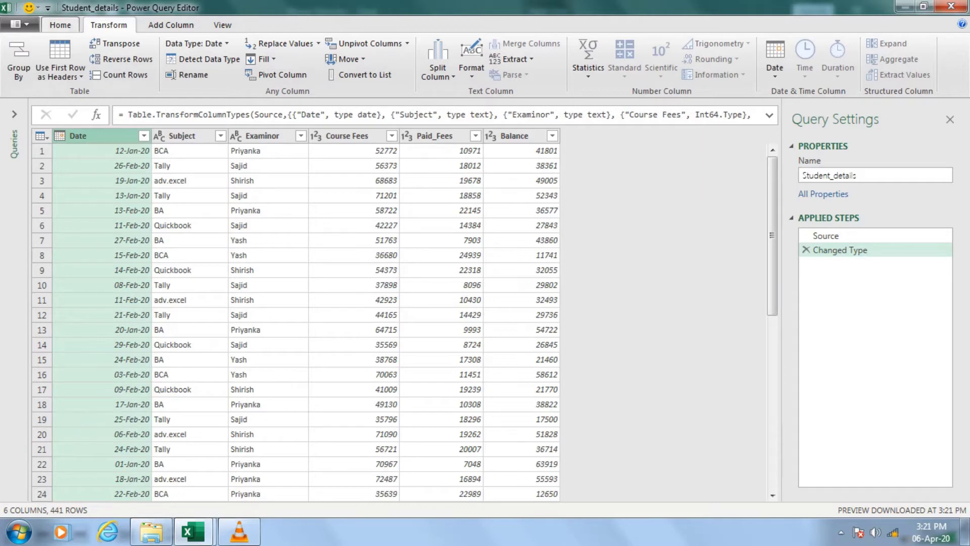
# - Close and load the Student_details query as Only Create Connection, and widen the workbook queries pane
pyautogui.click(60, 24)
pyautogui.click(20, 24)
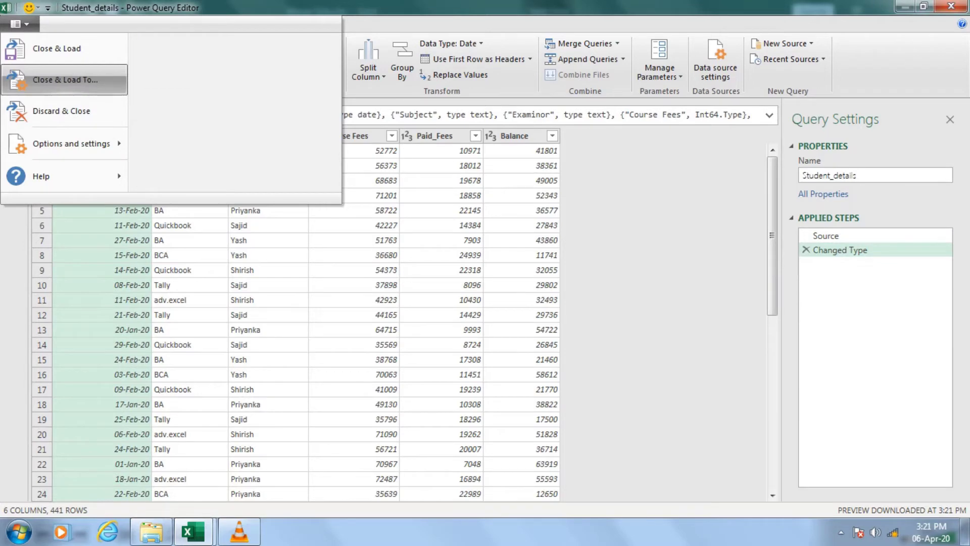
pyautogui.click(65, 80)
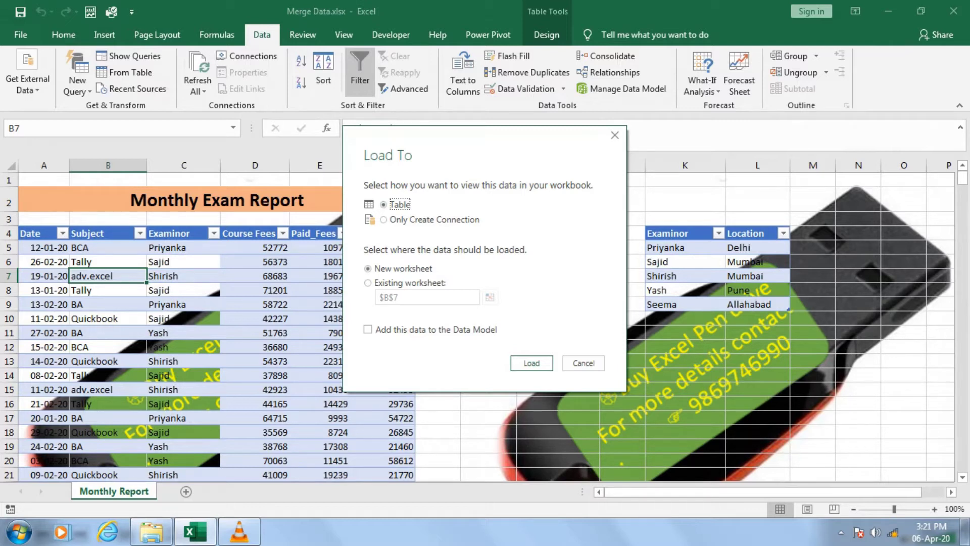
pyautogui.click(383, 220)
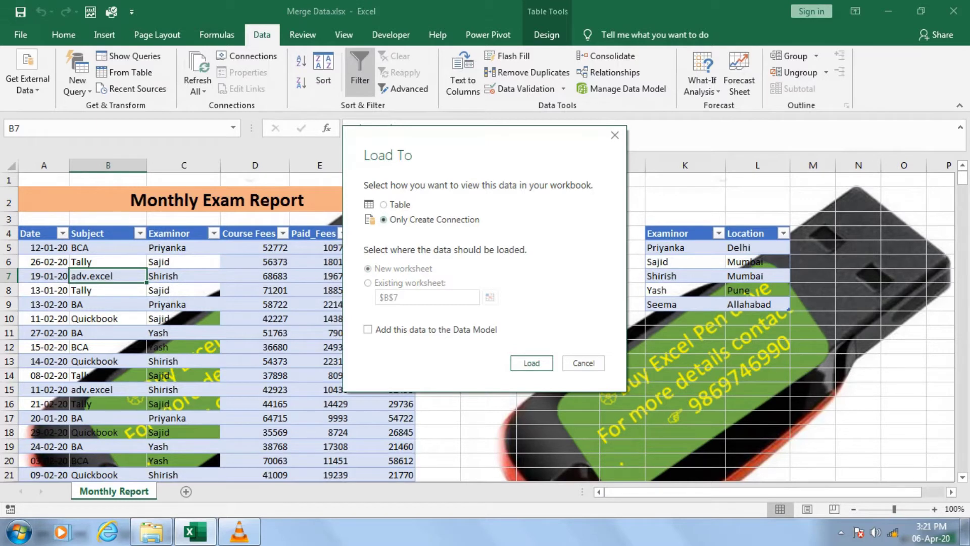
pyautogui.click(531, 363)
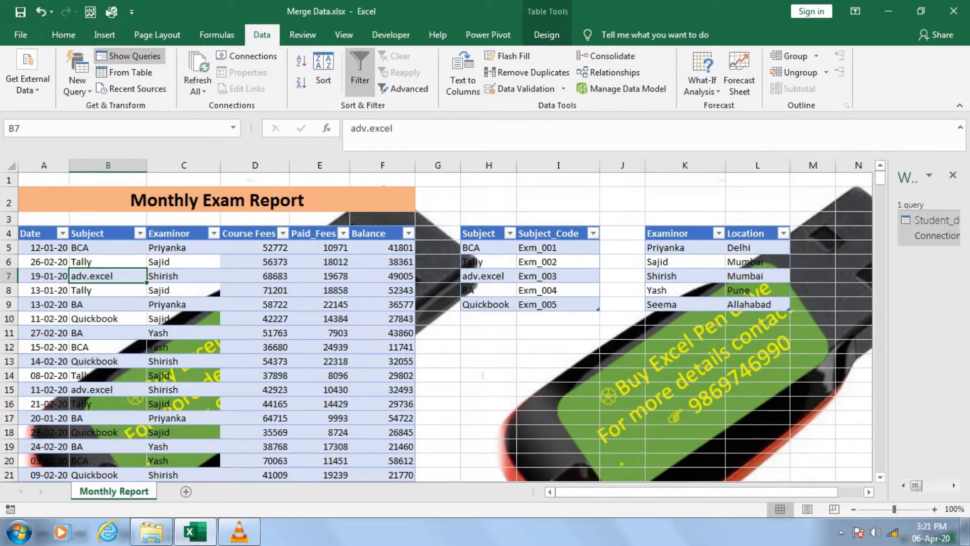
pyautogui.moveTo(930, 228)
pyautogui.moveTo(888, 283); pyautogui.dragTo(837, 283)
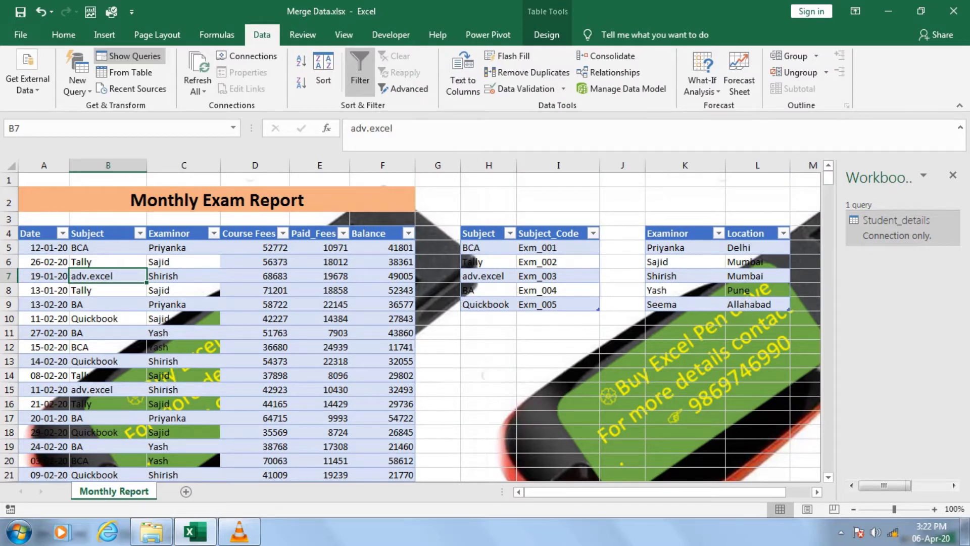
# - Bring the Subject and Subject_Code table (H4:I9) into the Power Query Editor as a new query
pyautogui.click(482, 233)
pyautogui.moveTo(485, 233); pyautogui.dragTo(596, 305)
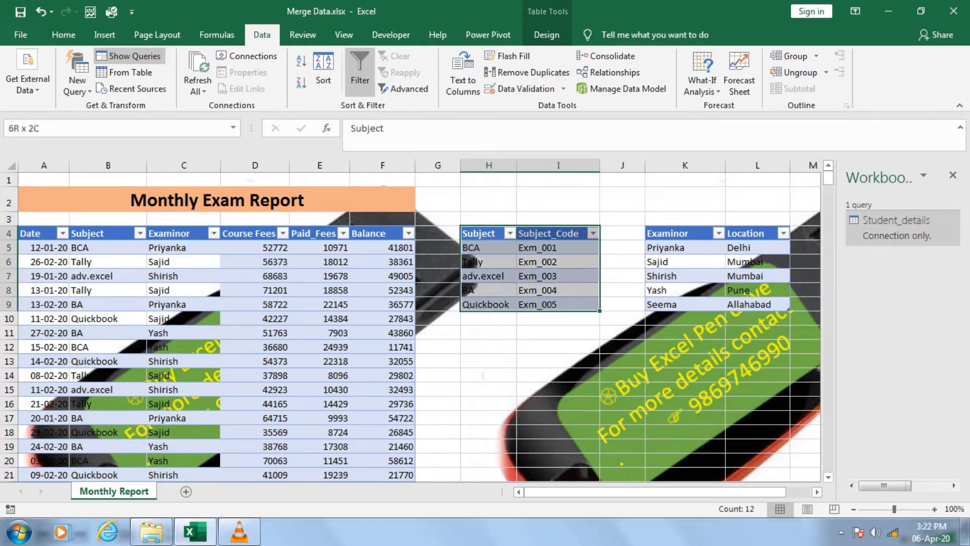
pyautogui.click(126, 72)
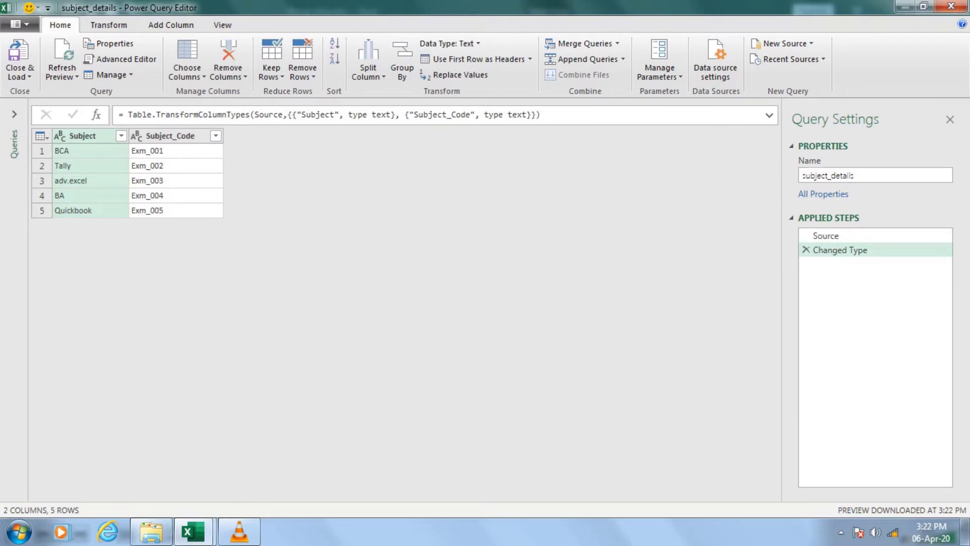
# - Close and load the subject_details query as Only Create Connection
pyautogui.click(19, 76)
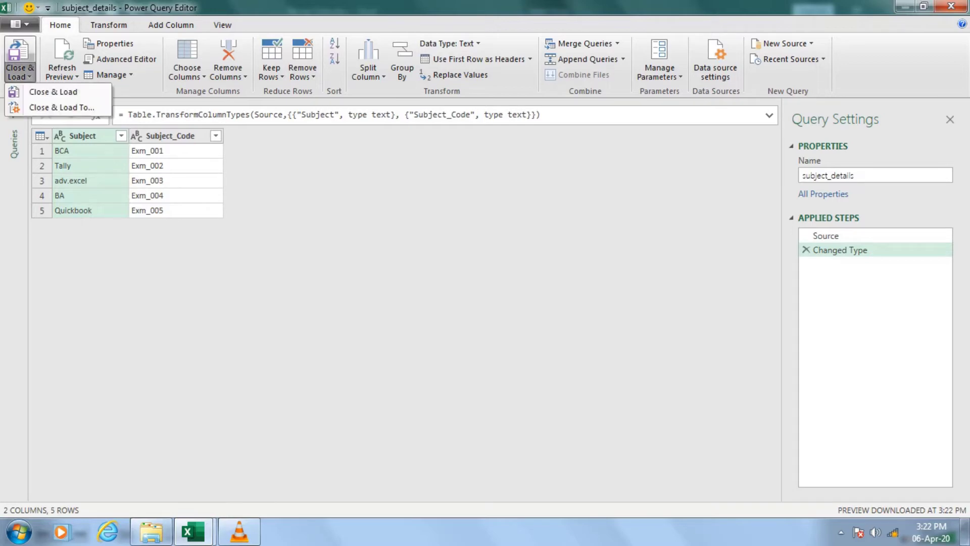
pyautogui.click(61, 107)
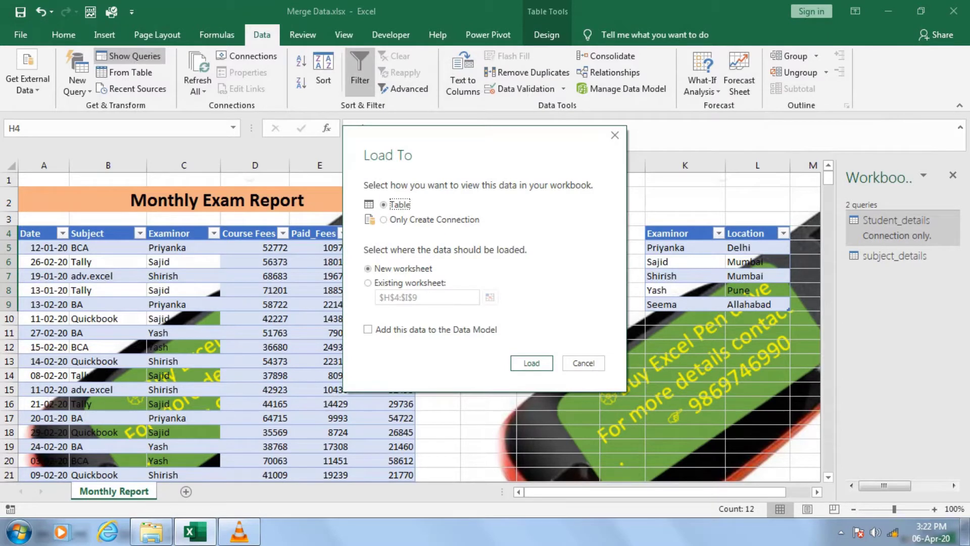
pyautogui.click(384, 220)
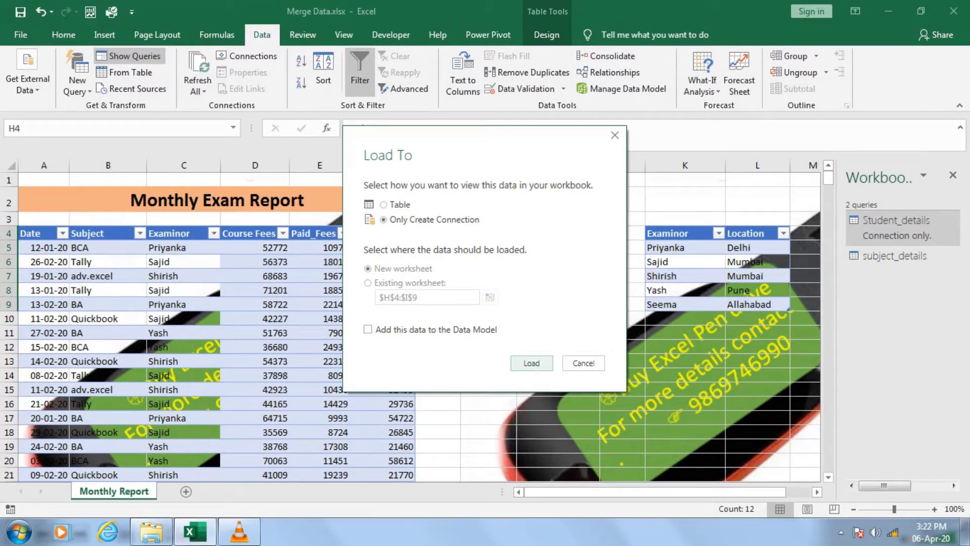
pyautogui.click(532, 363)
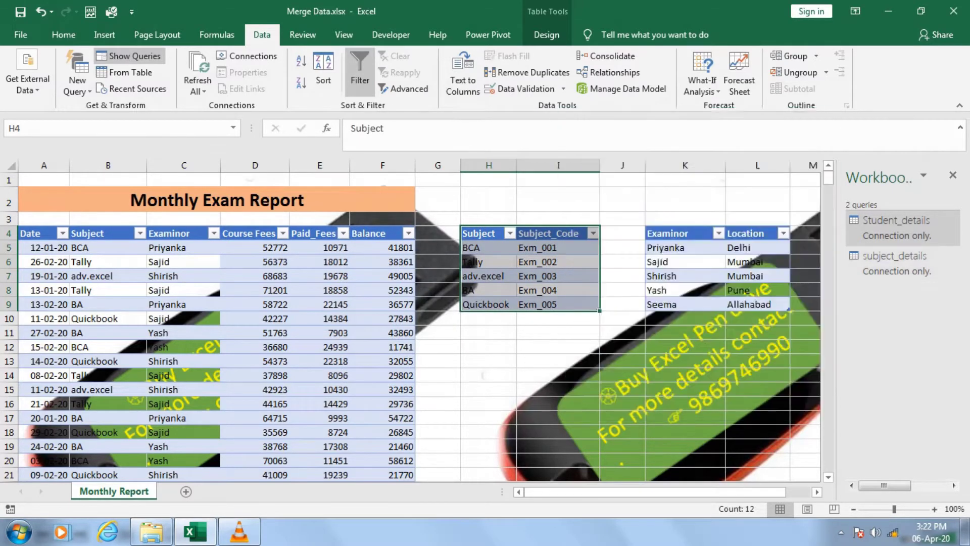
pyautogui.moveTo(894, 263)
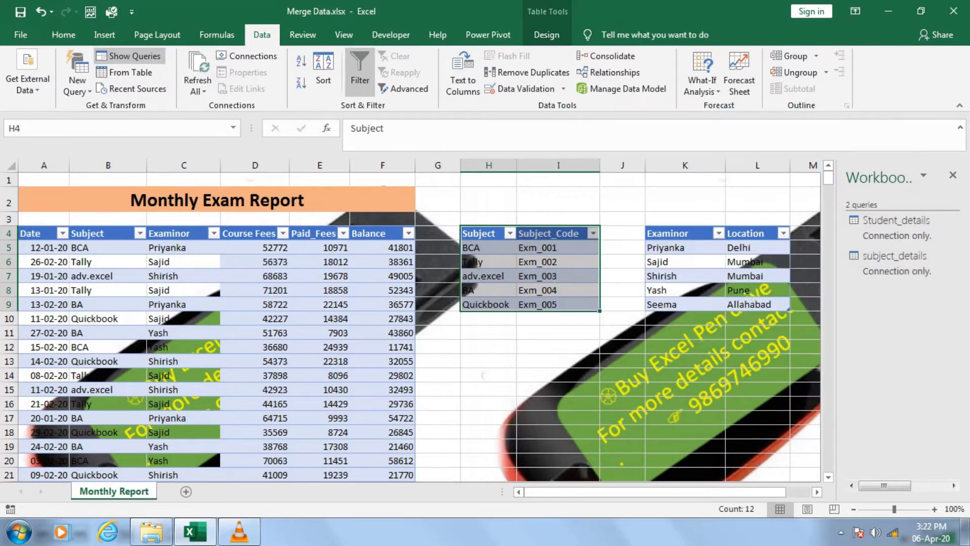
# - Bring the Examinor and Location table (K4:L9) into the Power Query Editor as a new query
pyautogui.moveTo(677, 234); pyautogui.dragTo(758, 304)
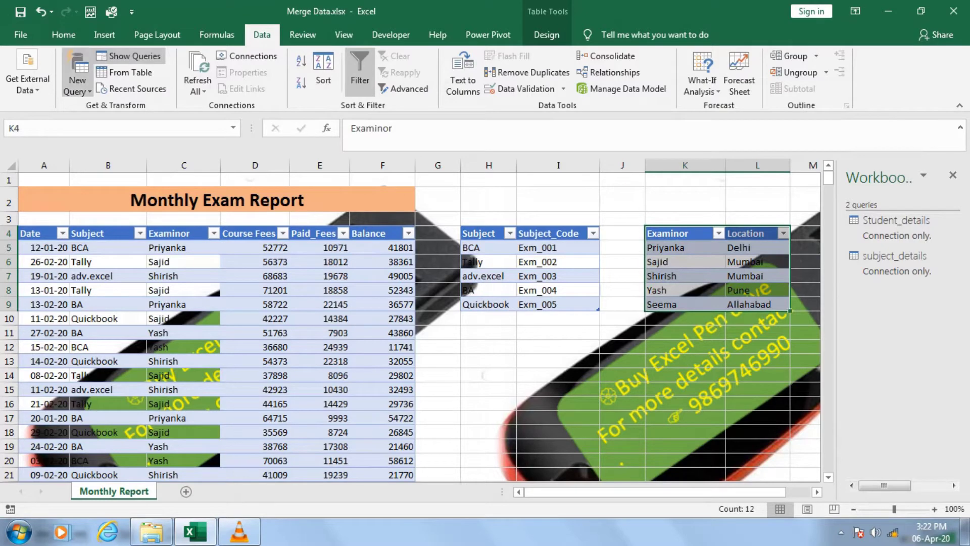
pyautogui.click(126, 72)
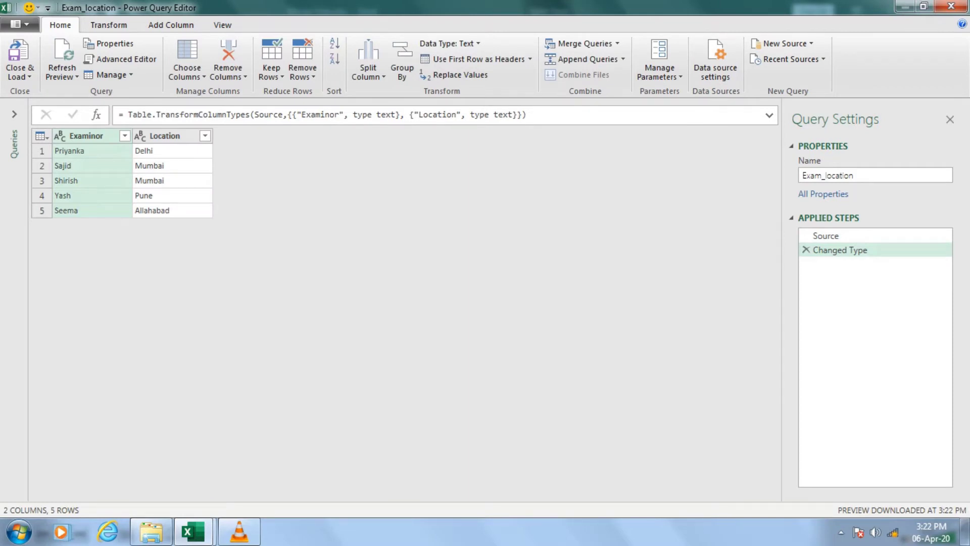
# - Close and load the Exam_location query as Only Create Connection
pyautogui.click(19, 76)
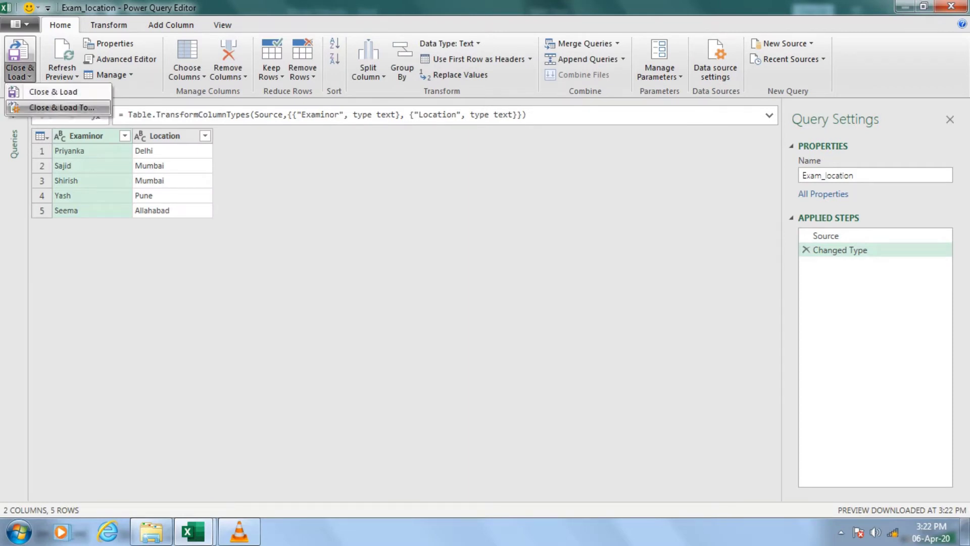
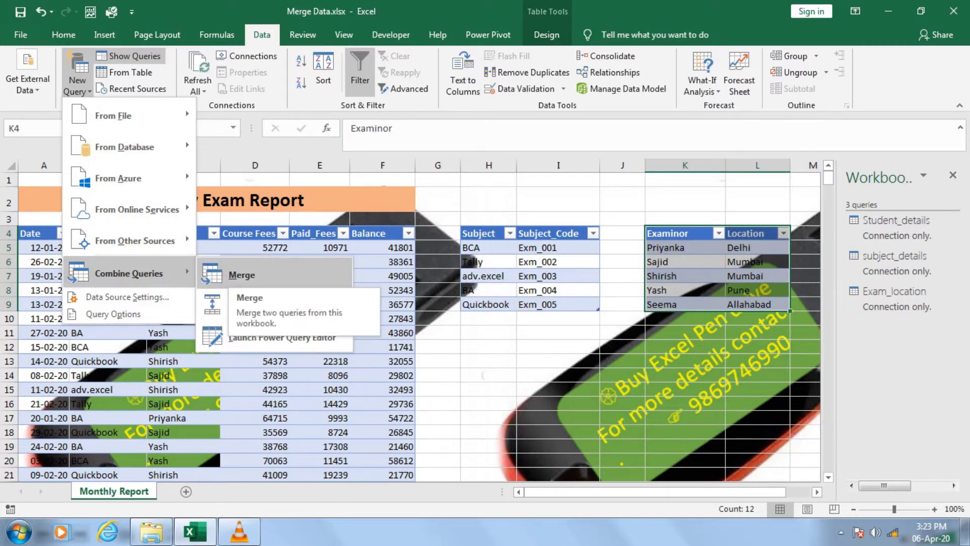
# - Start a query merge with Student_details as the first table and subject_details as the second
pyautogui.click(242, 275)
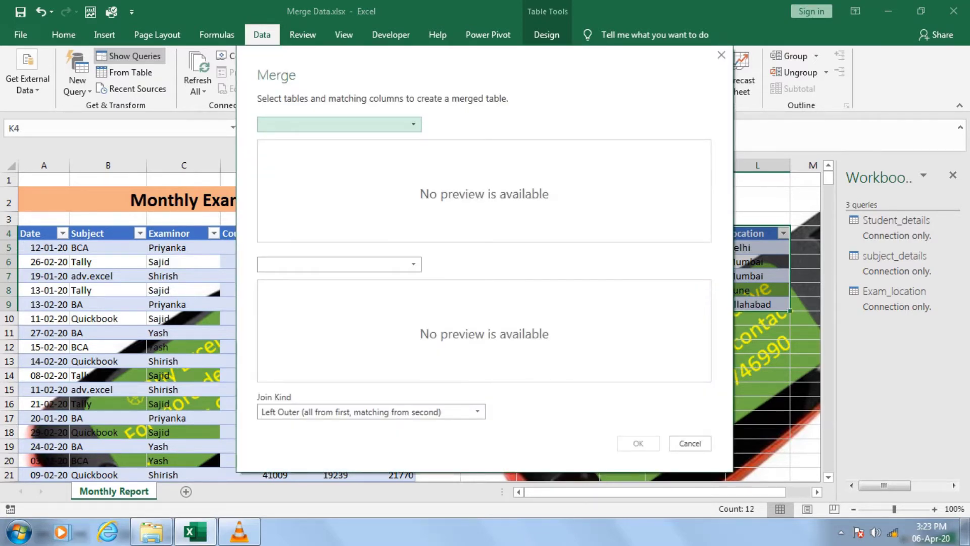
pyautogui.click(413, 124)
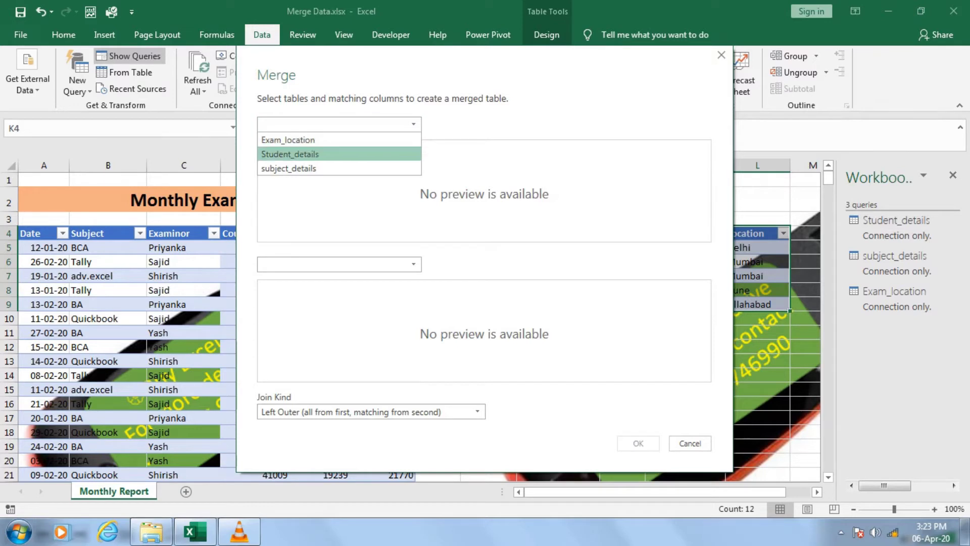
pyautogui.click(318, 154)
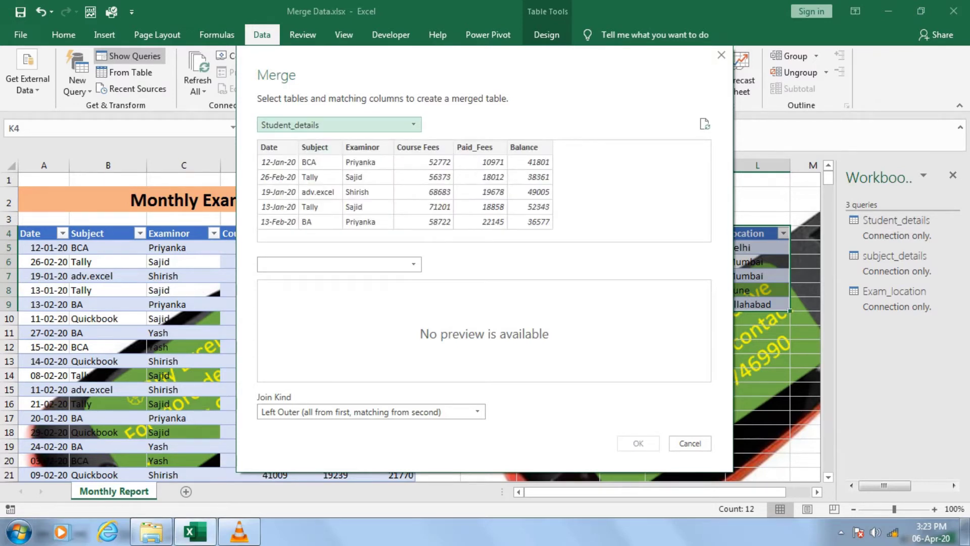
pyautogui.click(414, 265)
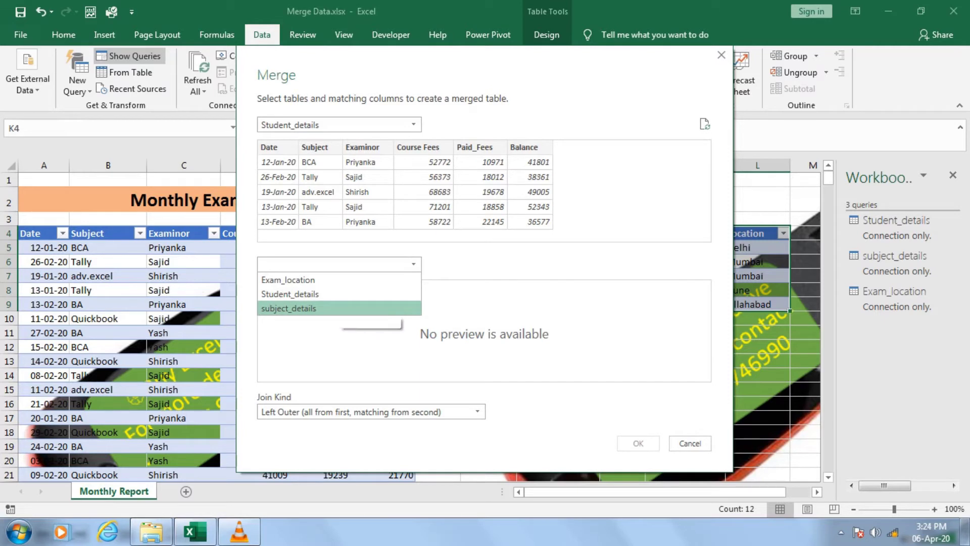
pyautogui.click(289, 308)
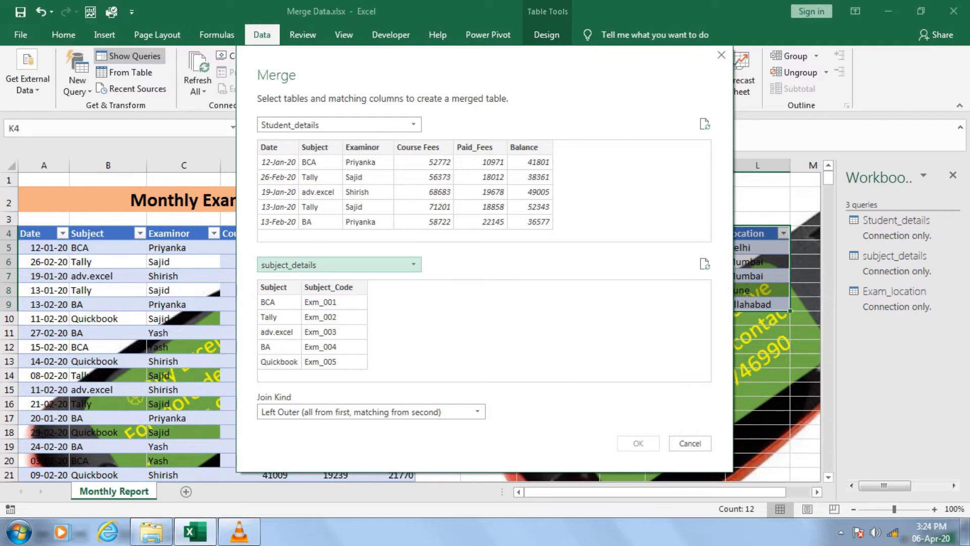
# - Match Student_details and subject_details on their Subject columns with a Left Outer join and create the merged query
pyautogui.click(321, 148)
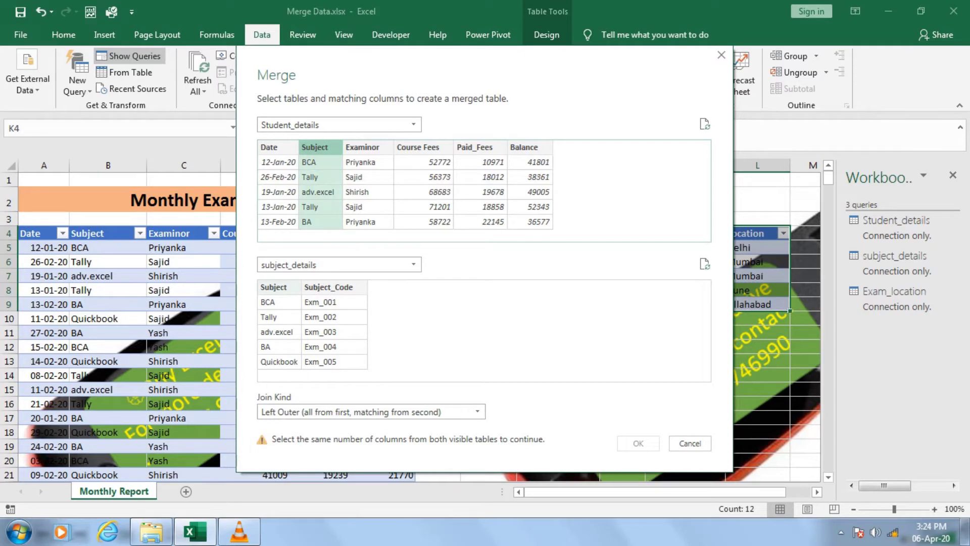
pyautogui.click(279, 287)
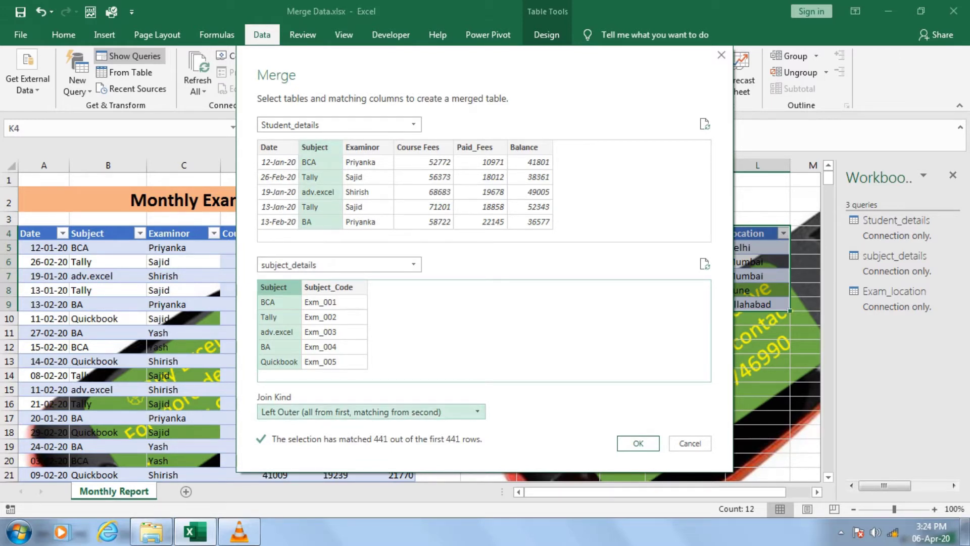
pyautogui.click(372, 412)
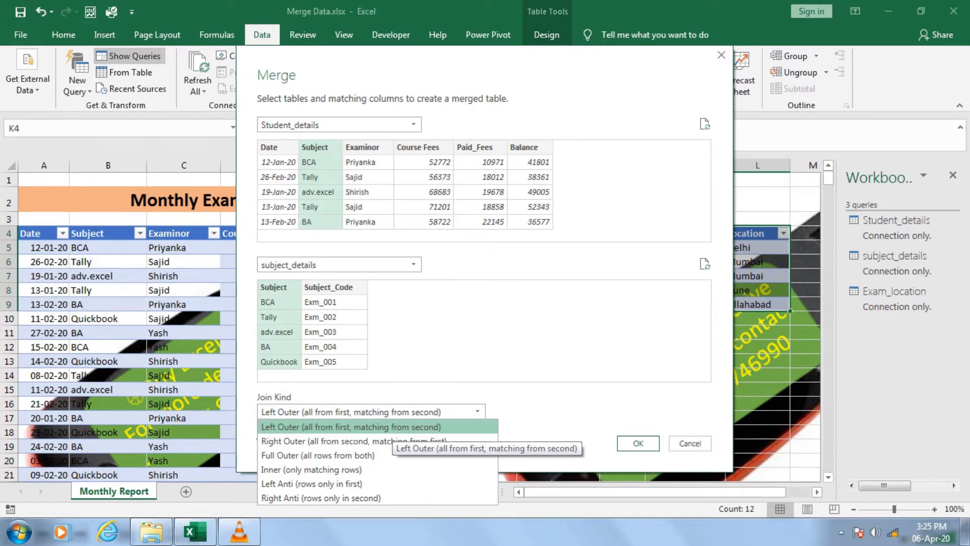
pyautogui.click(393, 428)
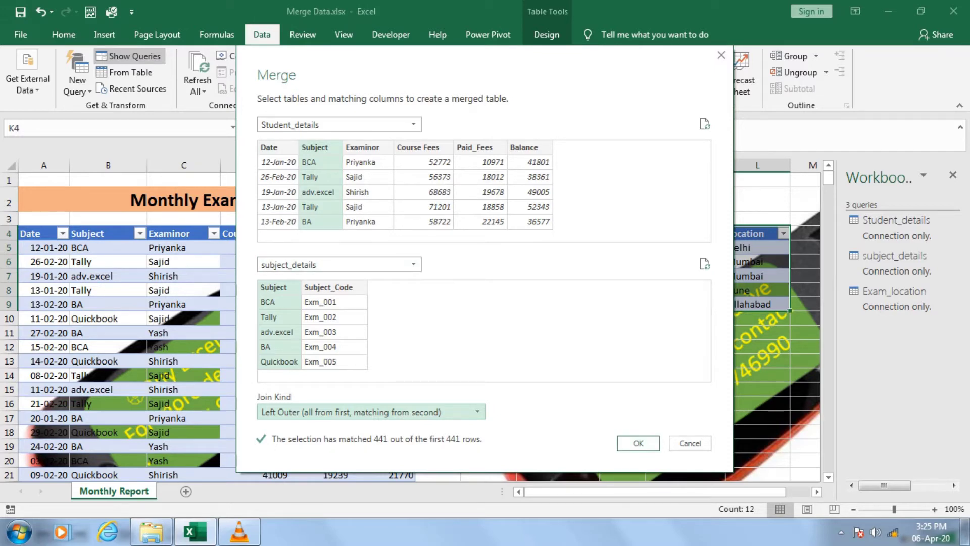
pyautogui.click(638, 444)
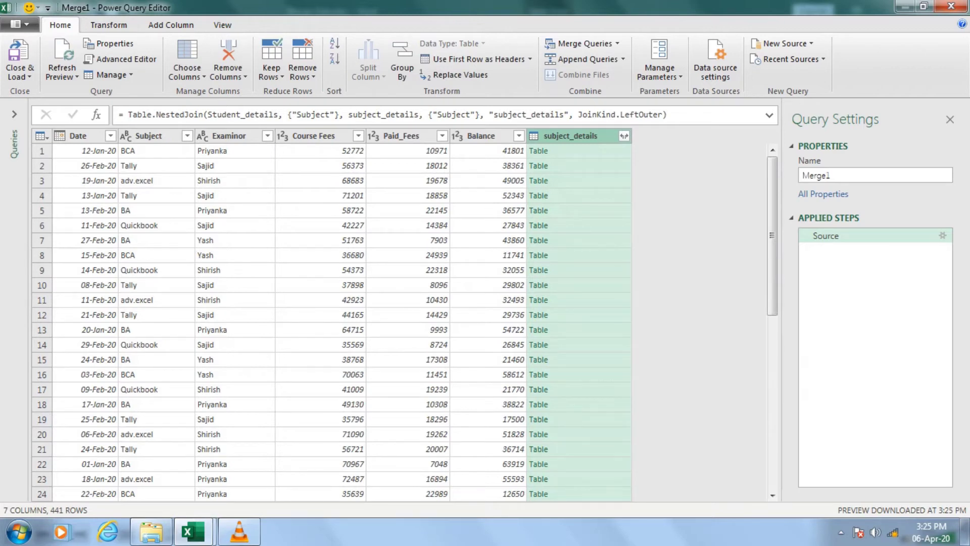
# - Expand subject_details to only Subject_Code without the original column name as prefix, and place that column directly after Subject
pyautogui.click(579, 151)
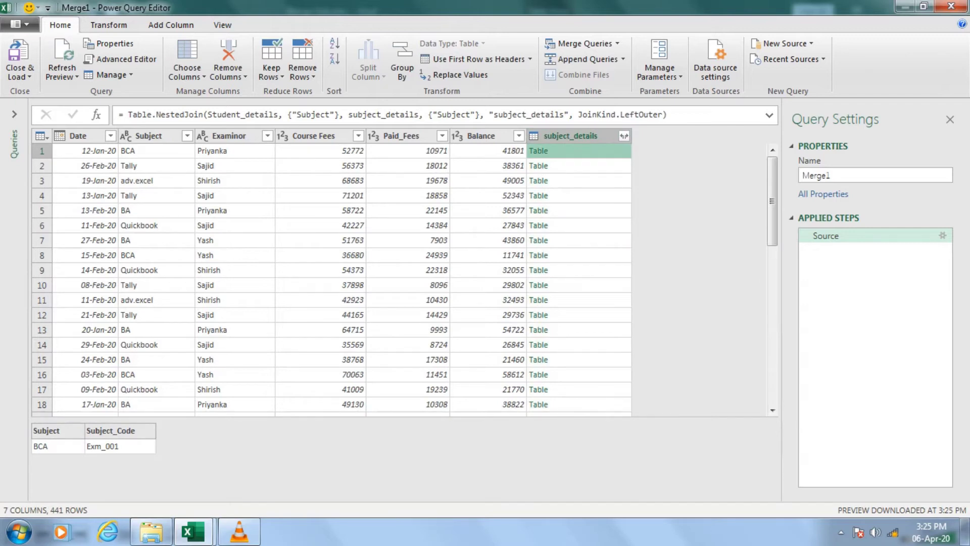
pyautogui.click(579, 166)
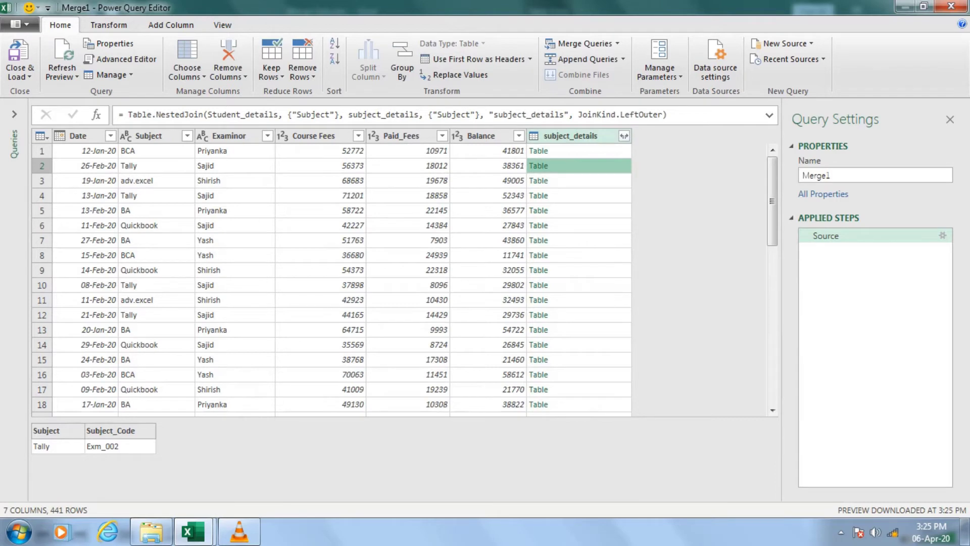
pyautogui.click(625, 136)
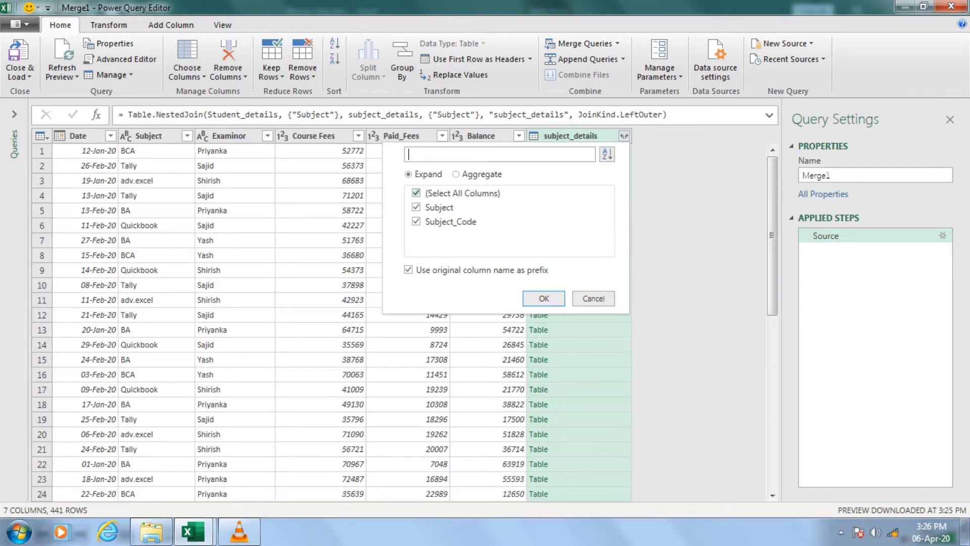
pyautogui.click(417, 193)
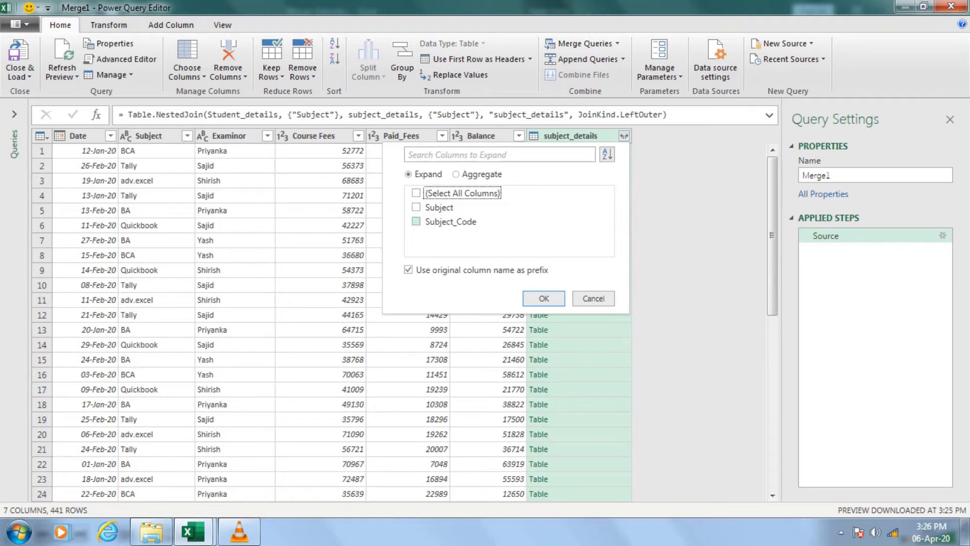
pyautogui.click(416, 222)
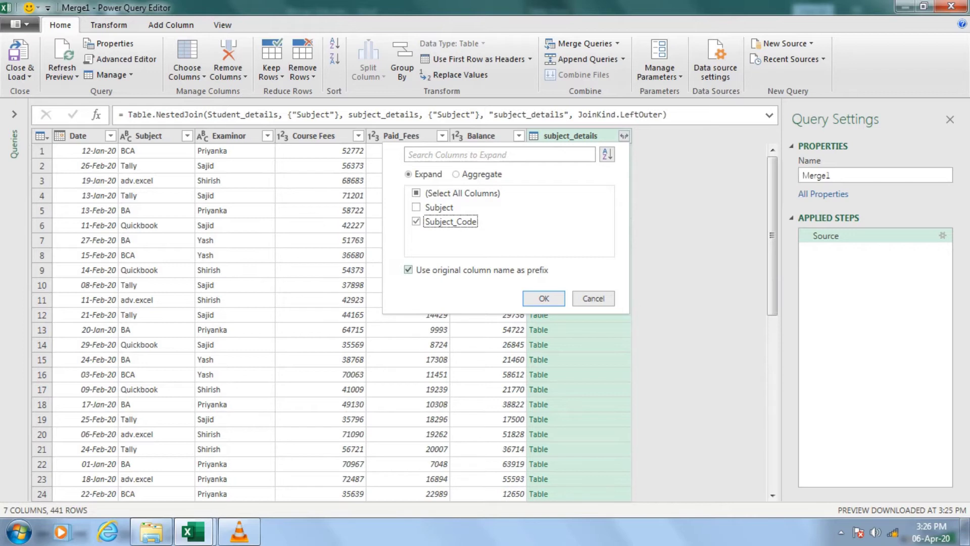
pyautogui.click(408, 270)
pyautogui.press('Return')
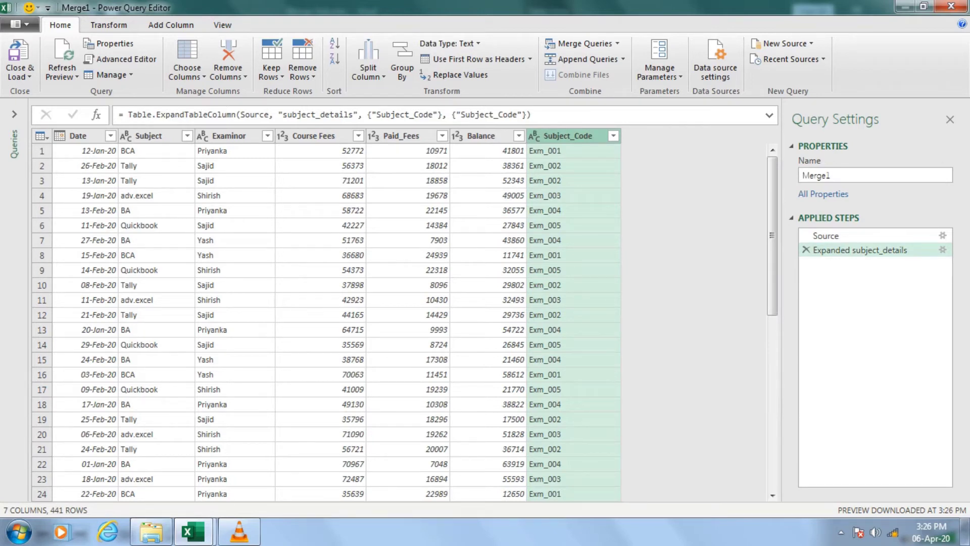
pyautogui.moveTo(568, 136); pyautogui.dragTo(233, 136)
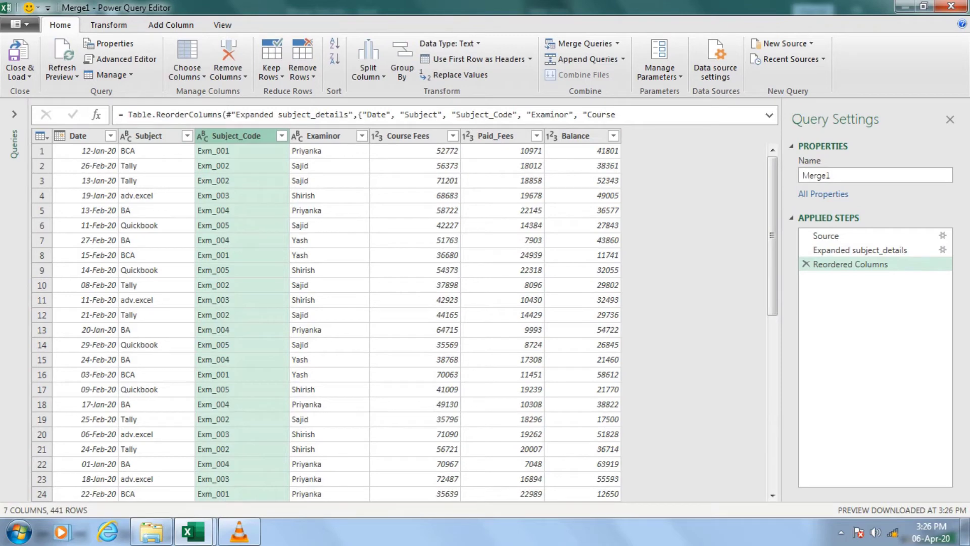
# - Close and load the Merge1 query as Only Create Connection
pyautogui.click(20, 75)
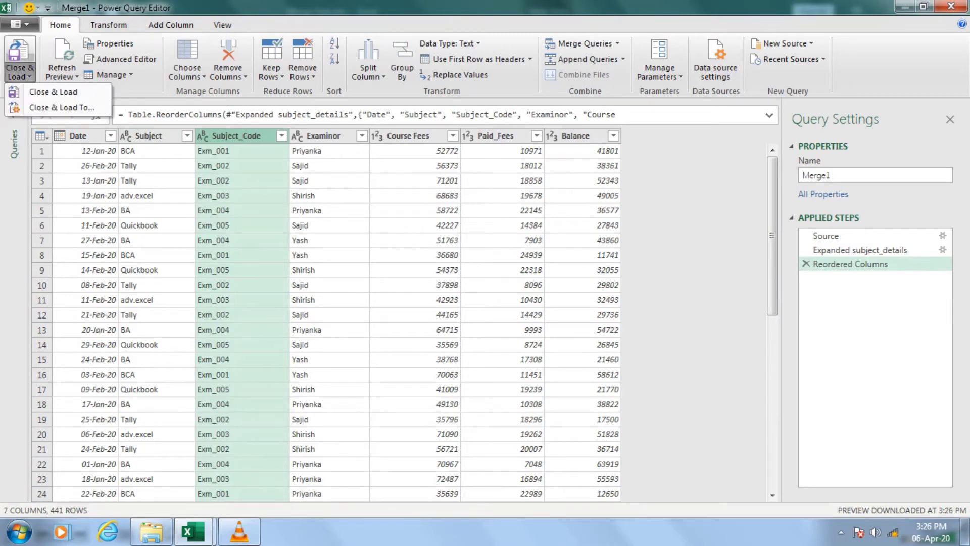
pyautogui.click(60, 107)
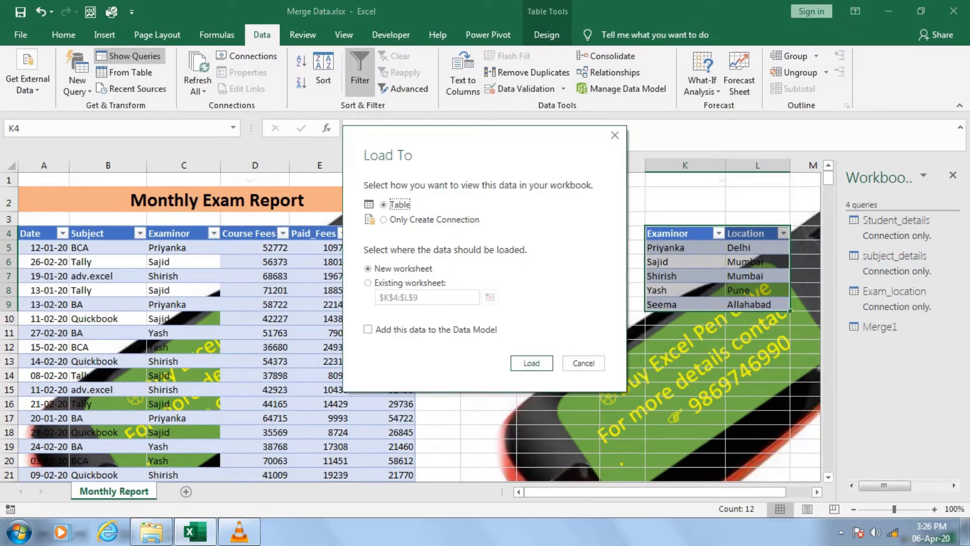
pyautogui.press('Down')
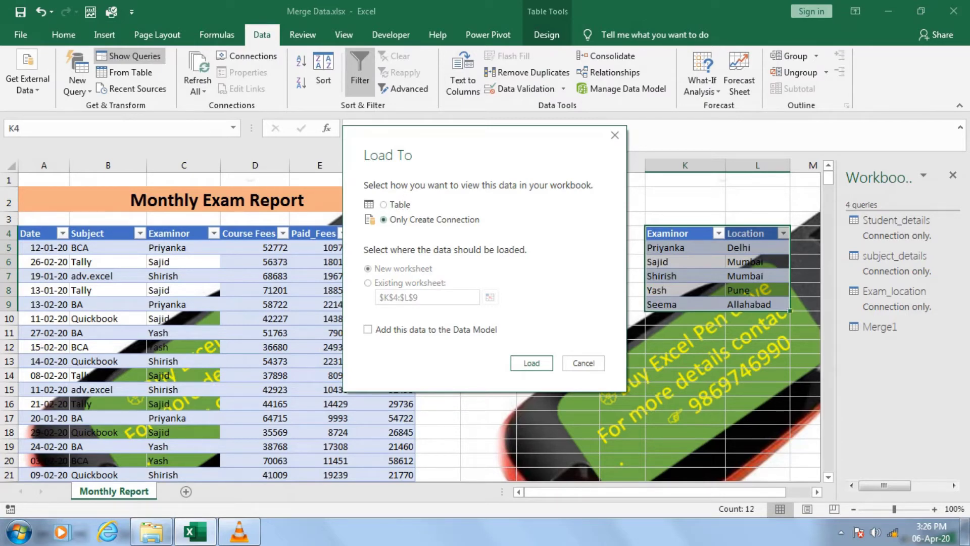
pyautogui.press('Return')
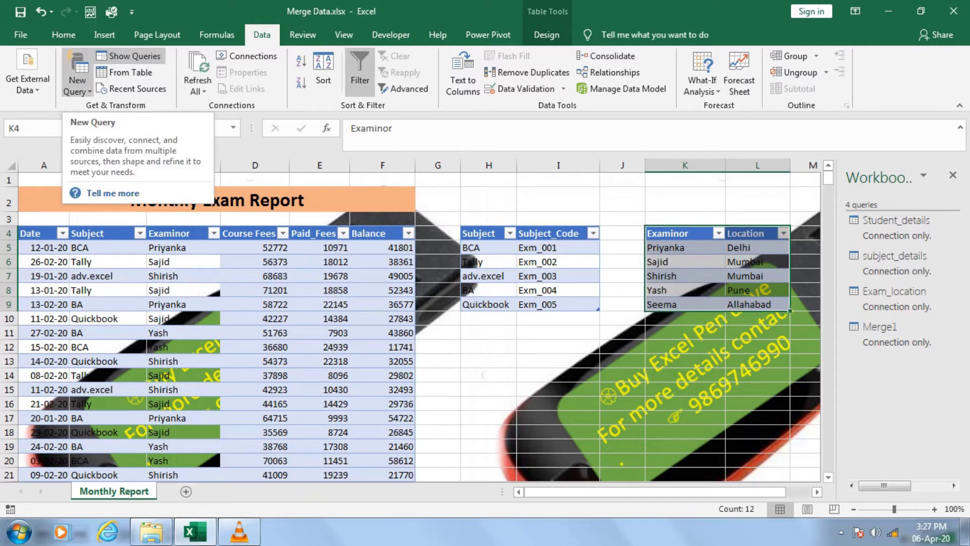
# - Start another query merge with Merge1 as the first table and Exam_location as the second
pyautogui.click(78, 83)
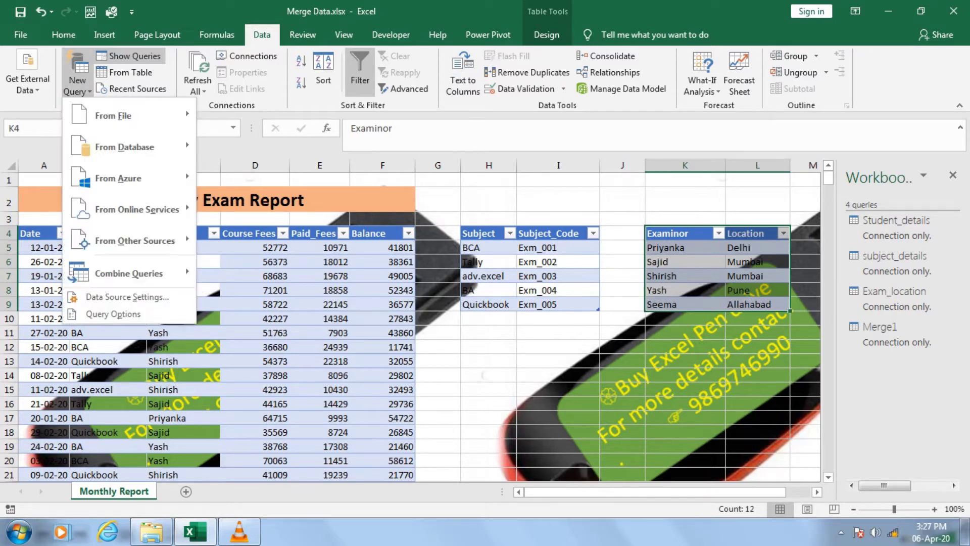
pyautogui.moveTo(129, 273)
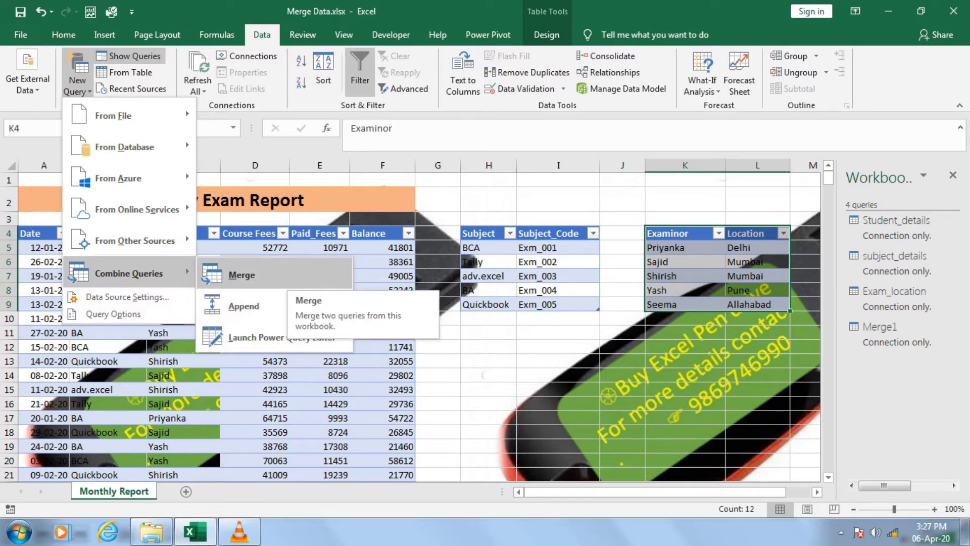
pyautogui.click(241, 275)
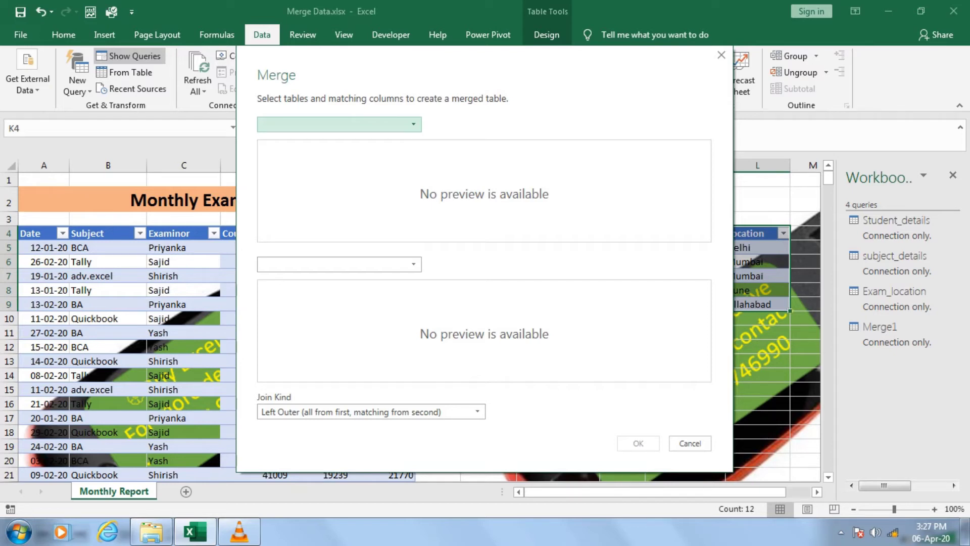
pyautogui.click(413, 124)
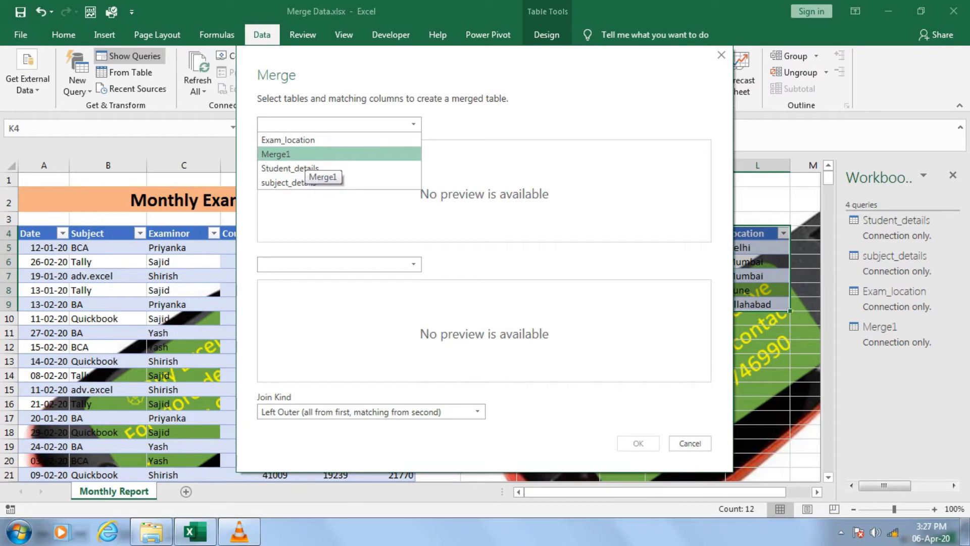
pyautogui.press('Return')
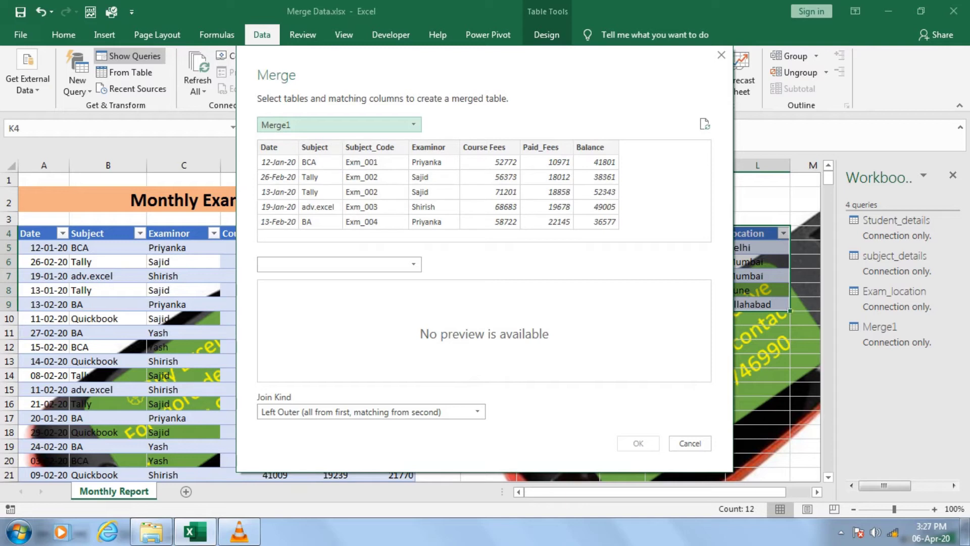
pyautogui.press('Tab')
pyautogui.hotkey('alt', 'Down')
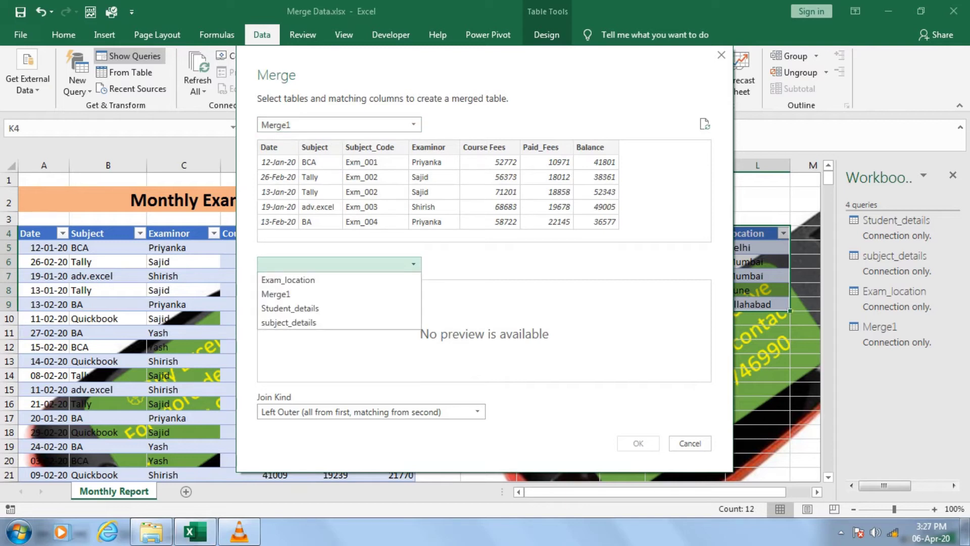
pyautogui.press('Down')
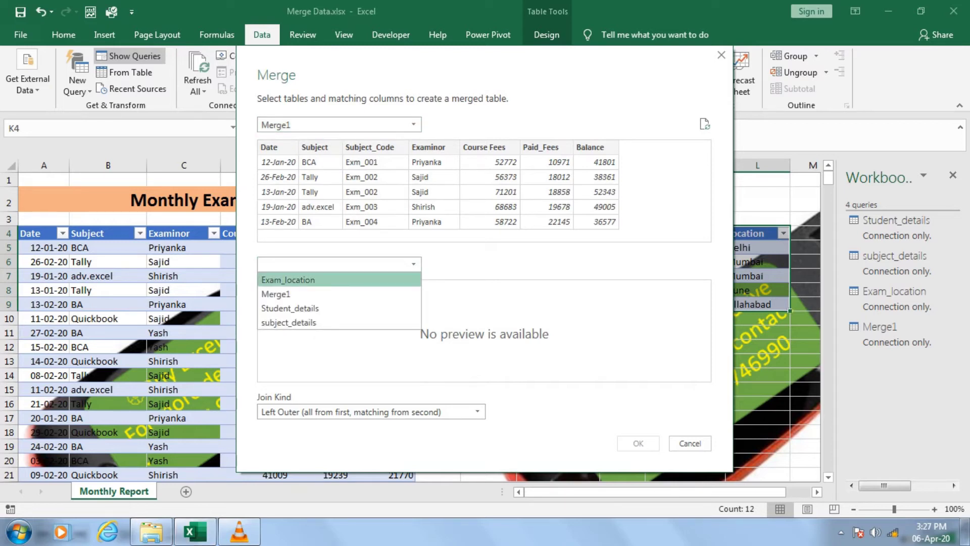
pyautogui.press('Return')
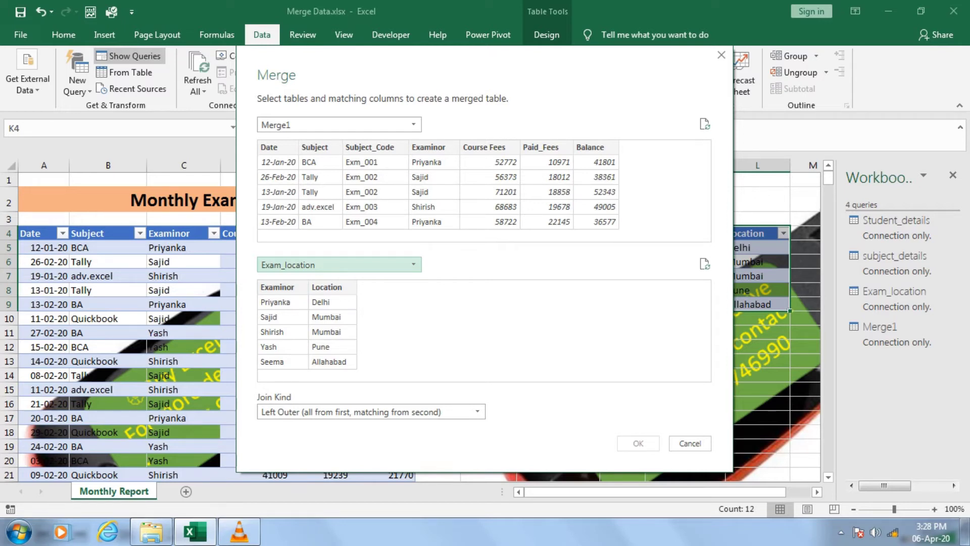
# - Match Merge1 and Exam_location on their Examinor columns with a Left Outer join and create the merged query
pyautogui.click(428, 147)
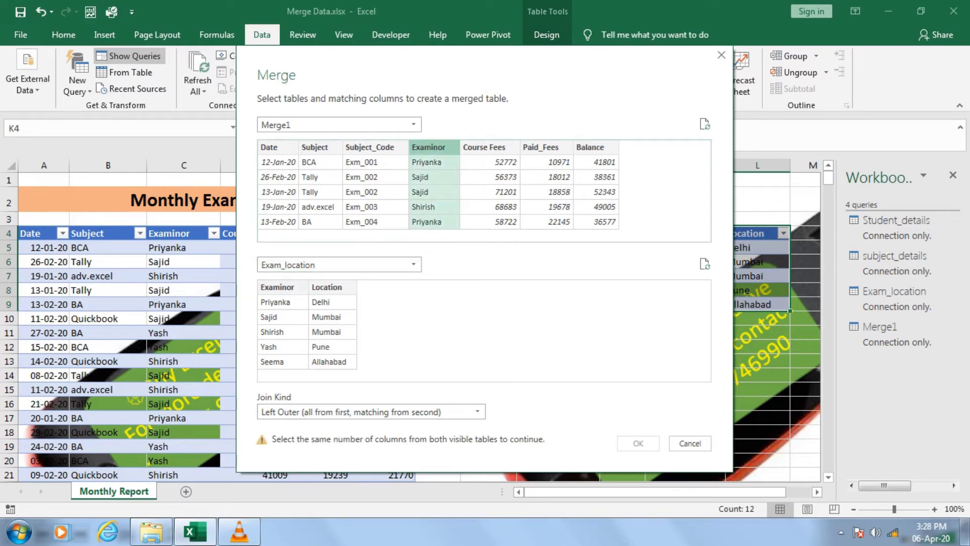
pyautogui.click(278, 287)
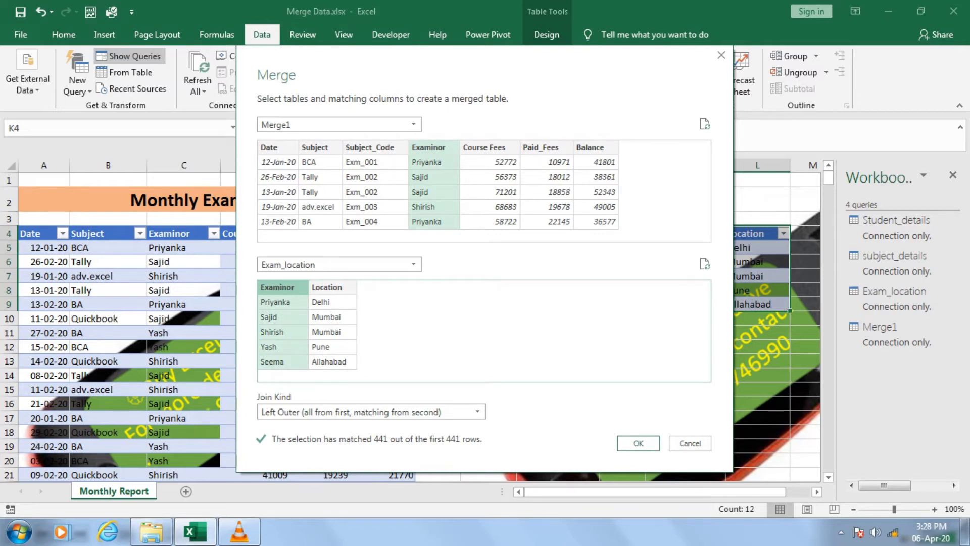
pyautogui.click(371, 411)
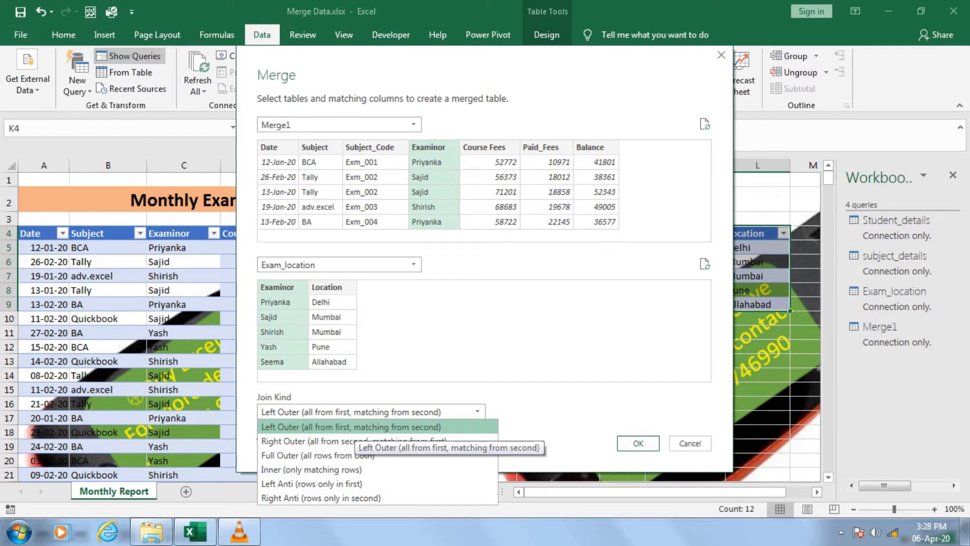
pyautogui.click(355, 428)
pyautogui.press('Return')
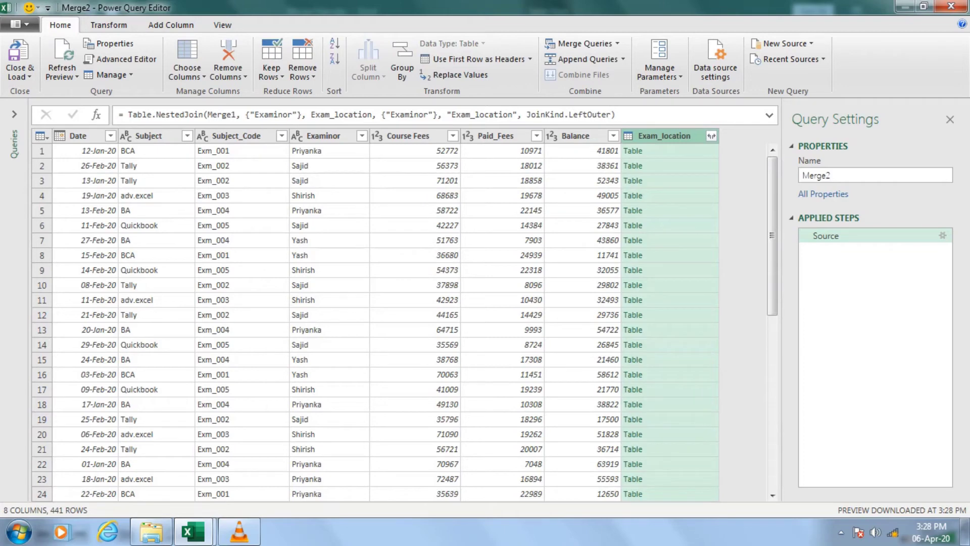
# - Expand Exam_location to only Location without the original column name as prefix, and close and load the Merge2 query to a worksheet
pyautogui.click(632, 151)
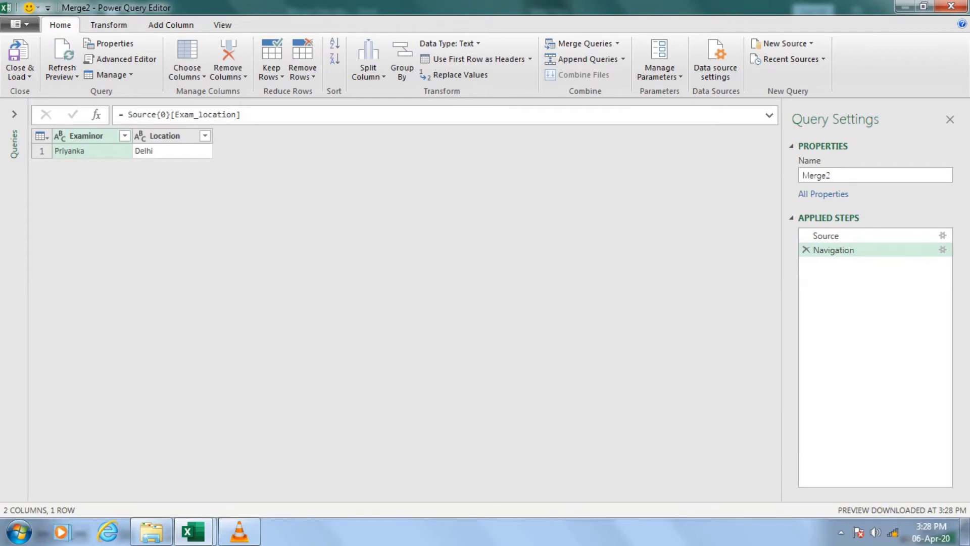
pyautogui.click(834, 236)
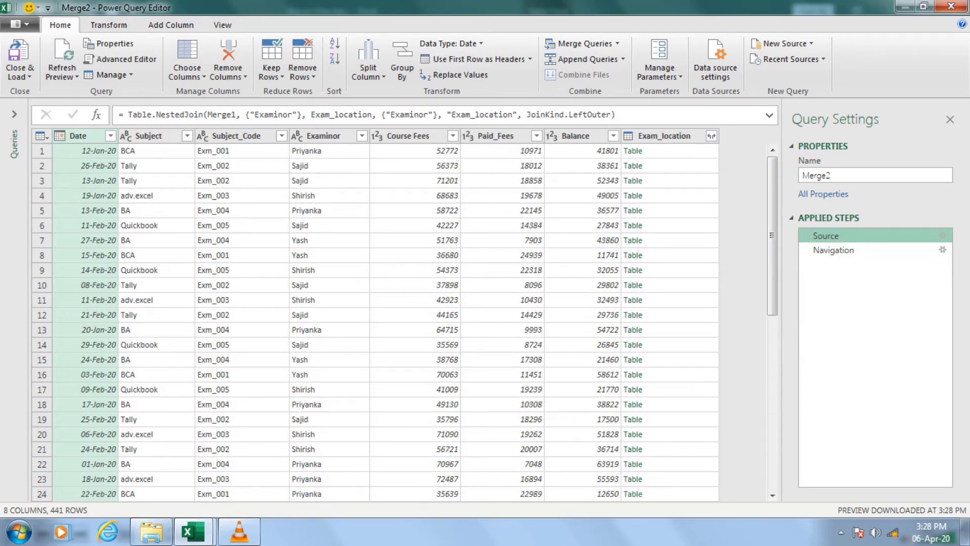
pyautogui.click(711, 135)
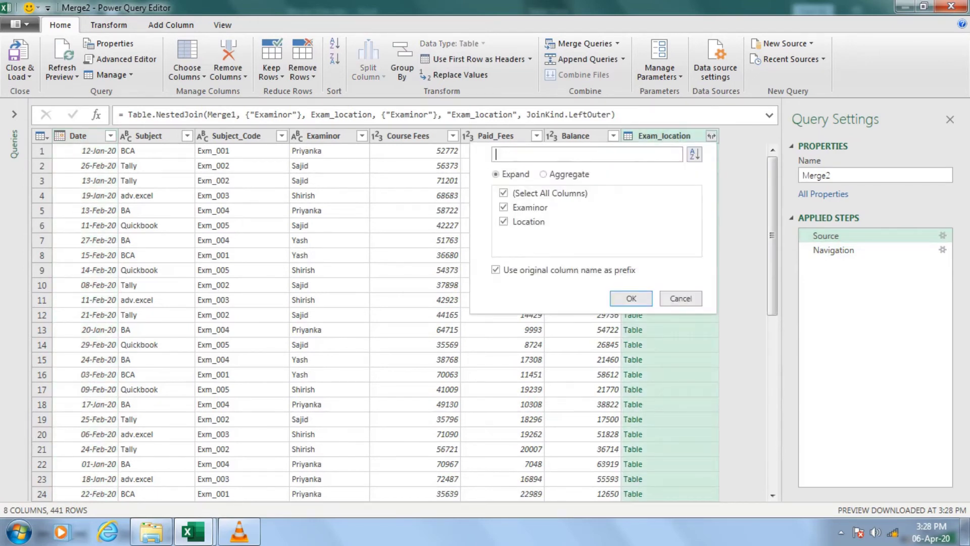
pyautogui.click(504, 193)
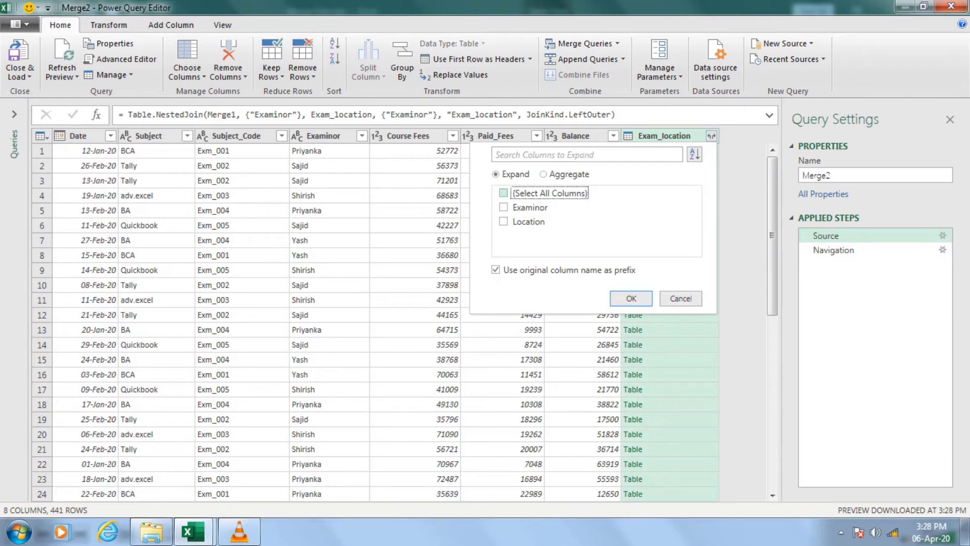
pyautogui.click(504, 221)
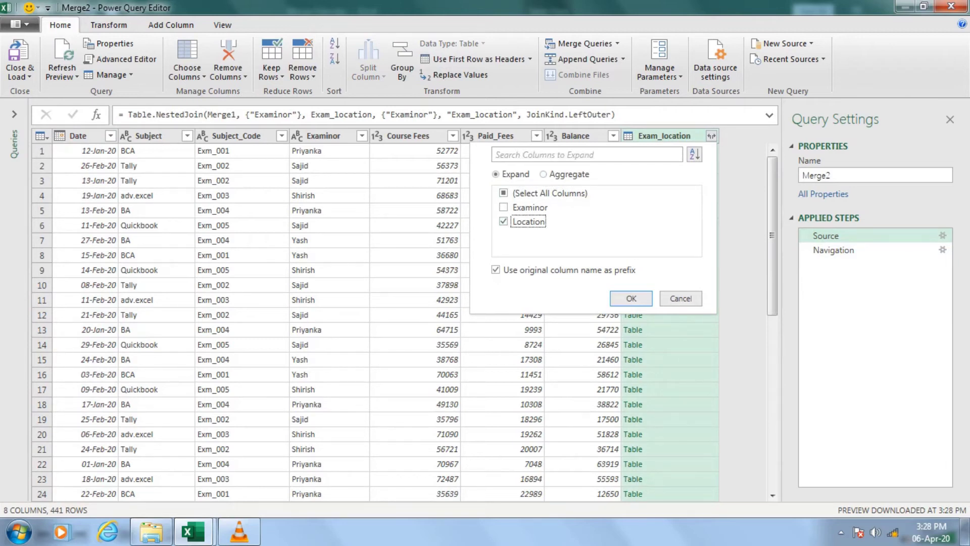
pyautogui.click(496, 270)
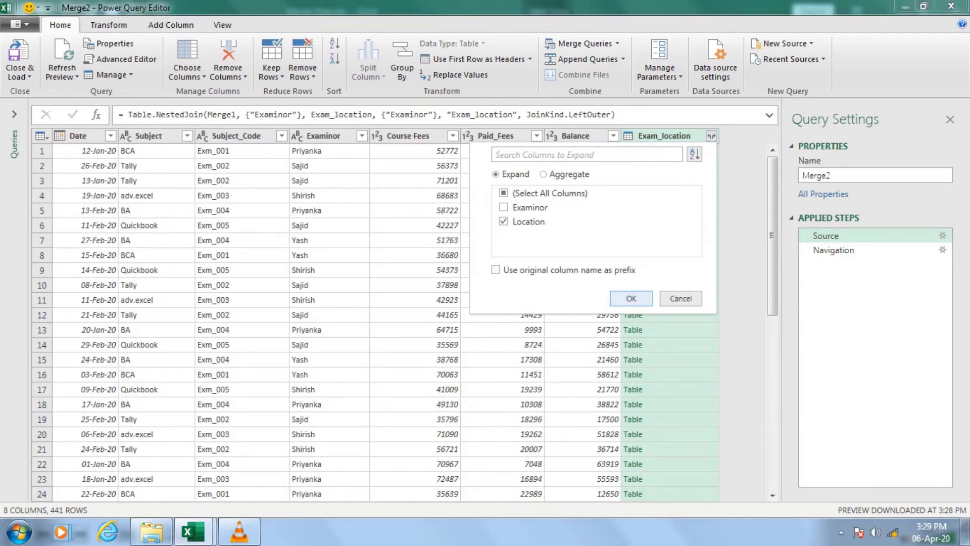
pyautogui.click(632, 299)
pyautogui.press('Escape')
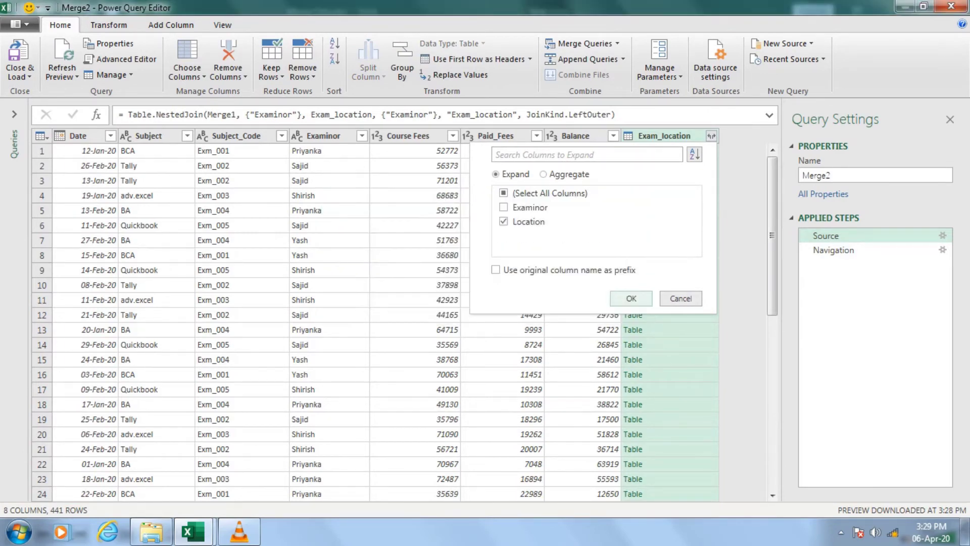
pyautogui.press('Return')
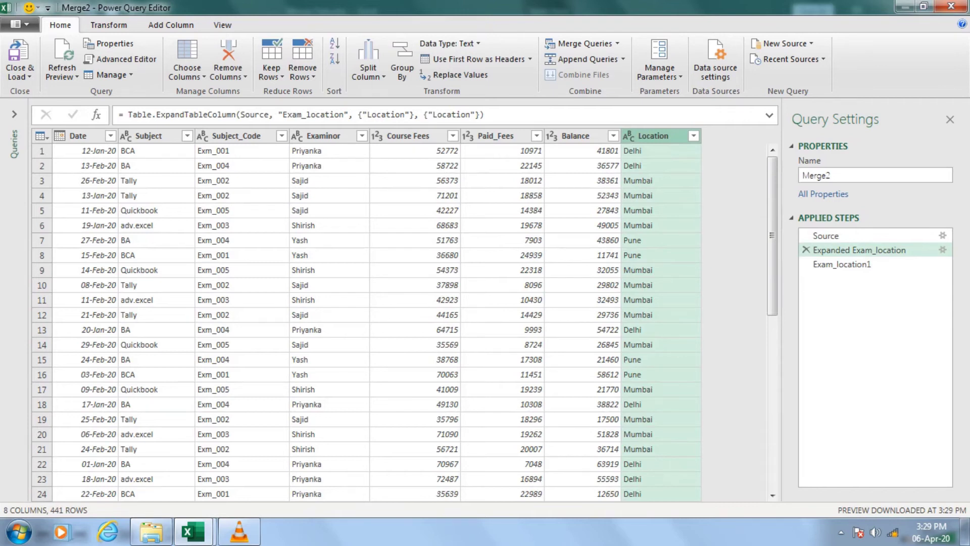
pyautogui.click(19, 76)
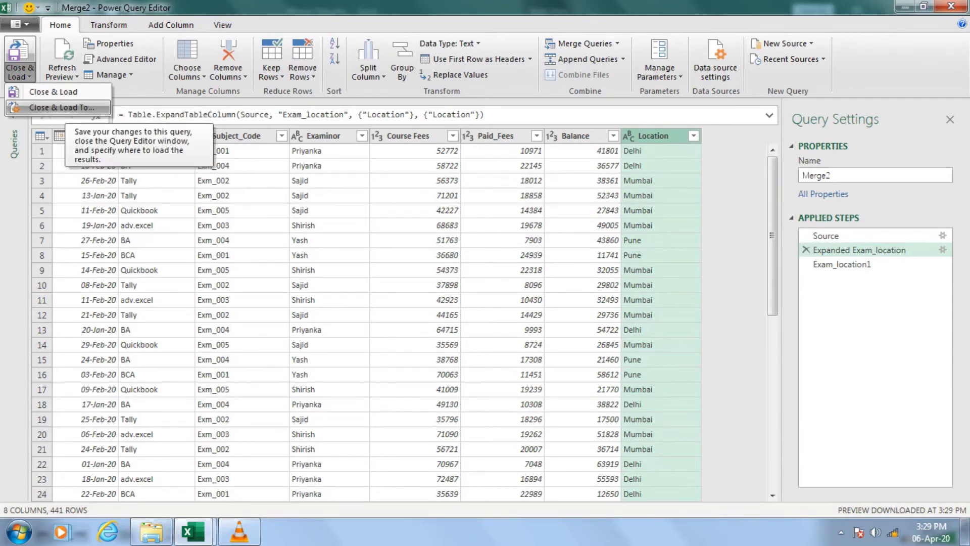
pyautogui.click(61, 108)
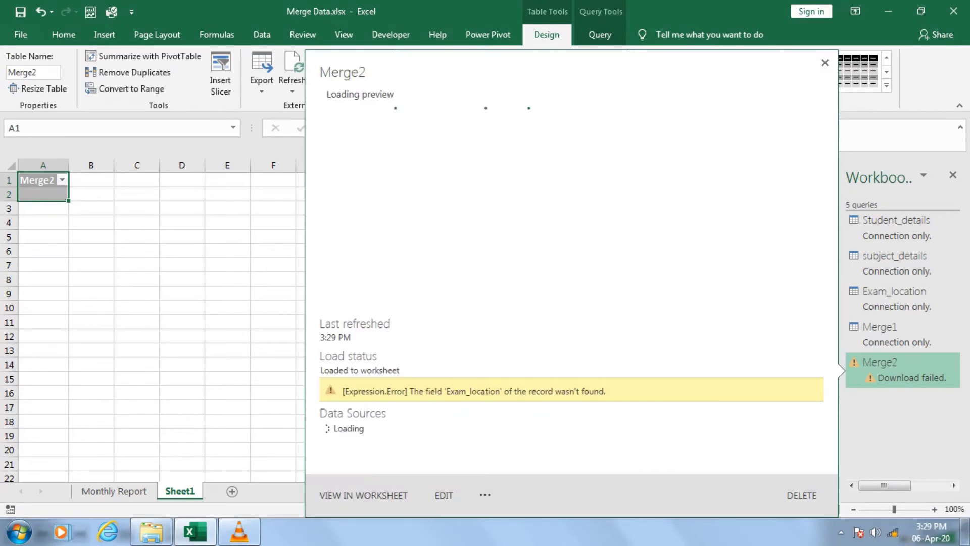
# - Reopen Merge2 and insert an expansion of Exam_location after the Source step, keeping only Location without the column name prefix
pyautogui.doubleClick(880, 363)
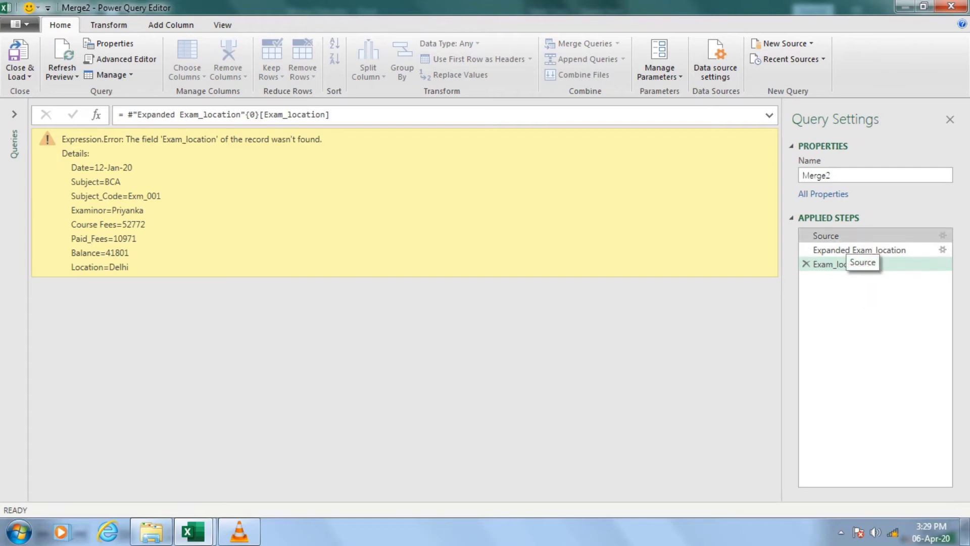
pyautogui.click(839, 236)
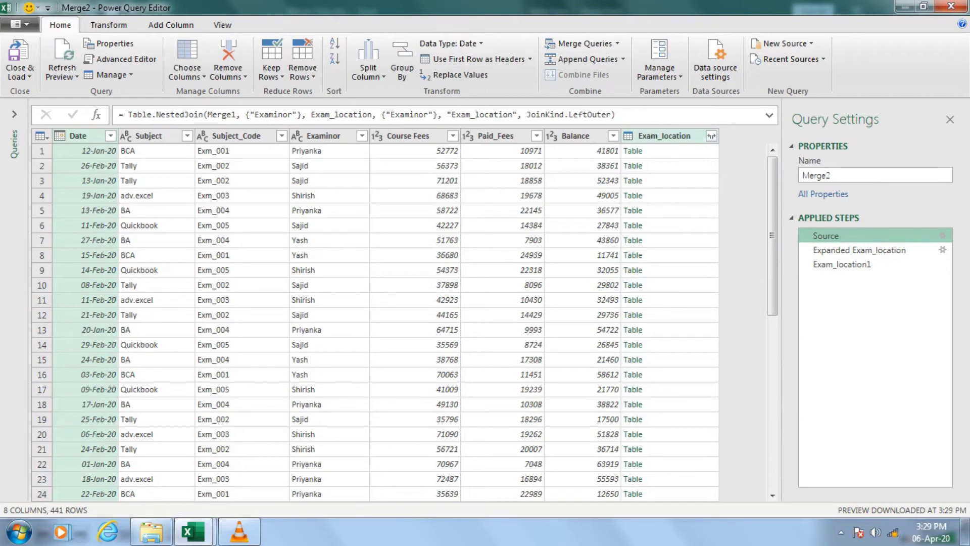
pyautogui.click(711, 136)
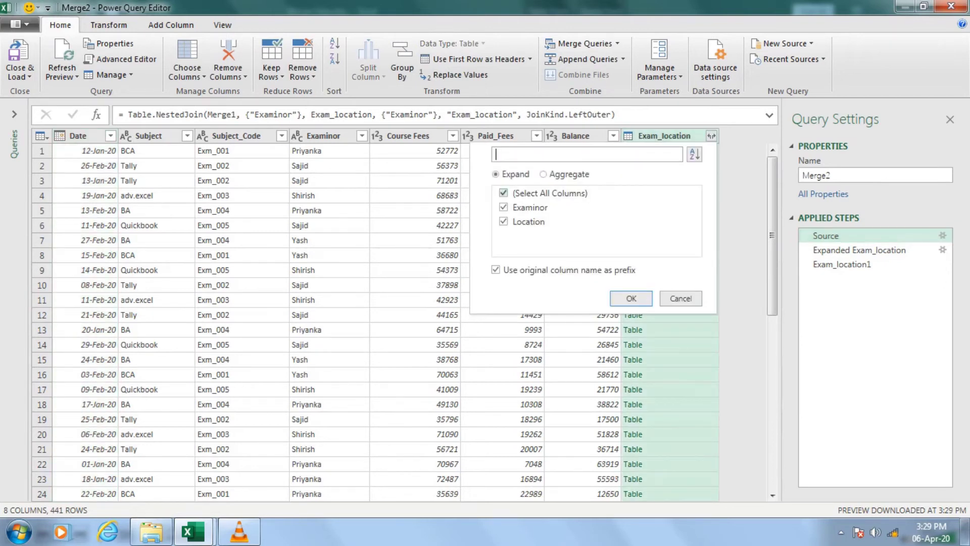
pyautogui.click(503, 193)
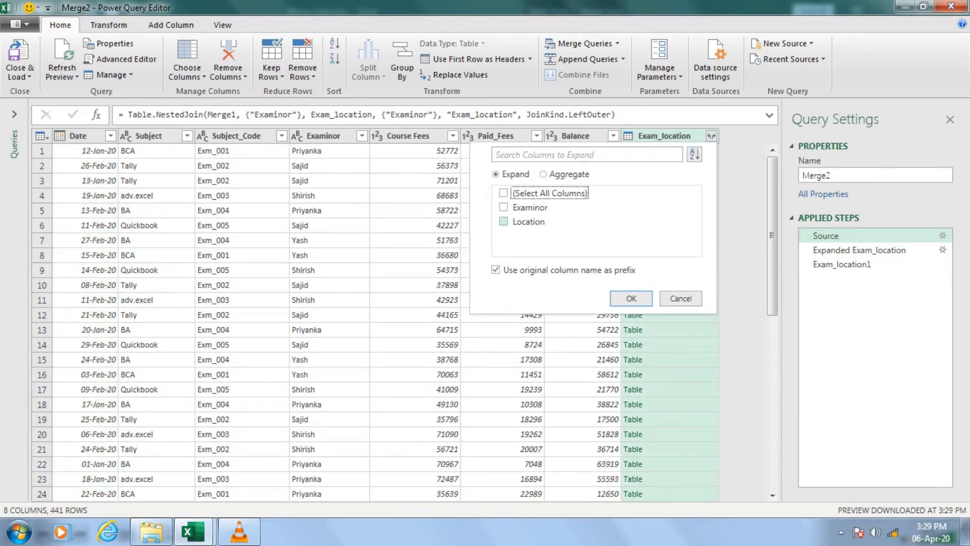
pyautogui.click(504, 221)
pyautogui.click(495, 269)
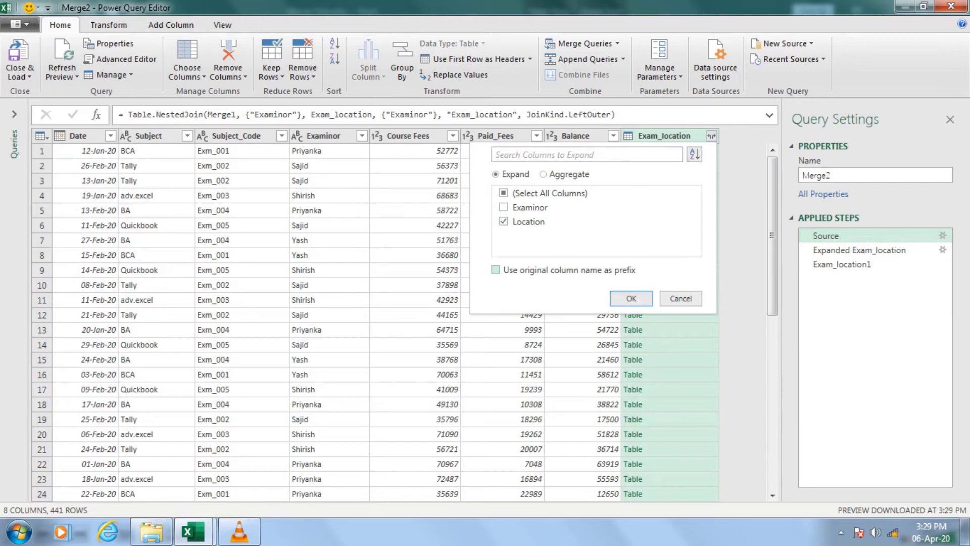
pyautogui.click(631, 298)
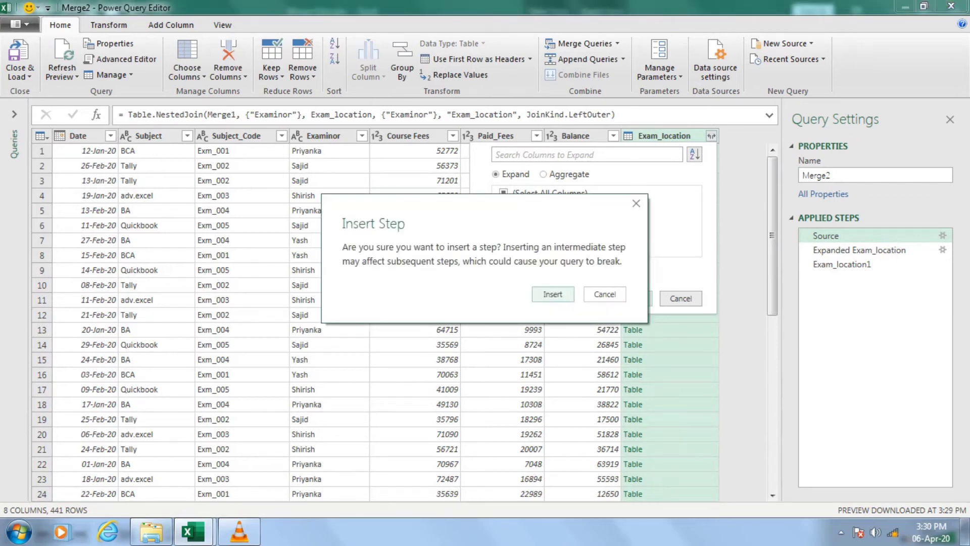
pyautogui.click(553, 295)
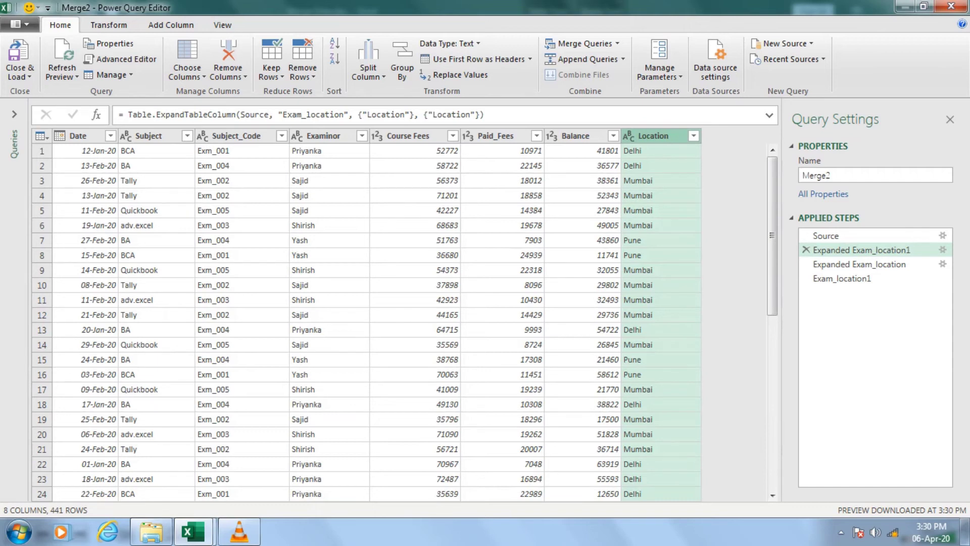
# - Try to close and load the edited Merge2 query into the worksheet
pyautogui.click(18, 77)
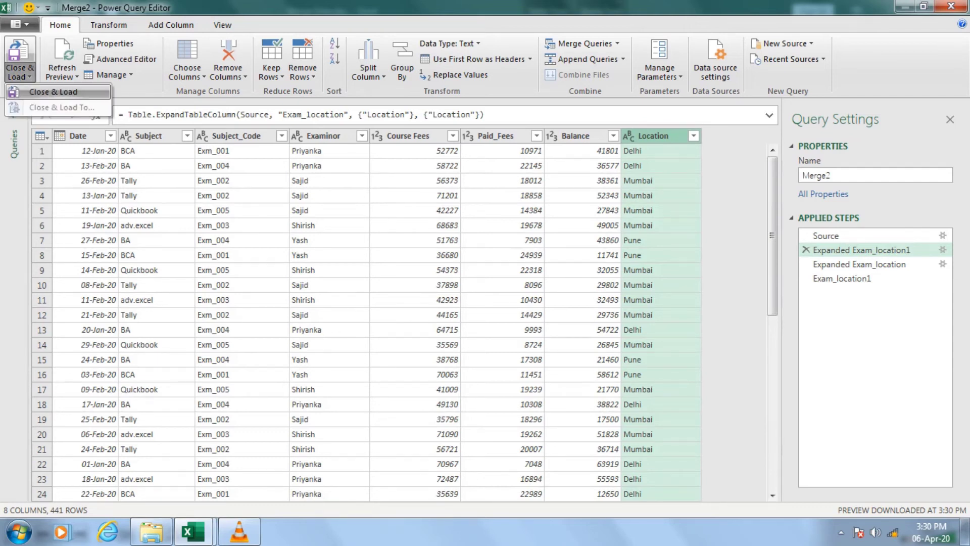
pyautogui.click(53, 91)
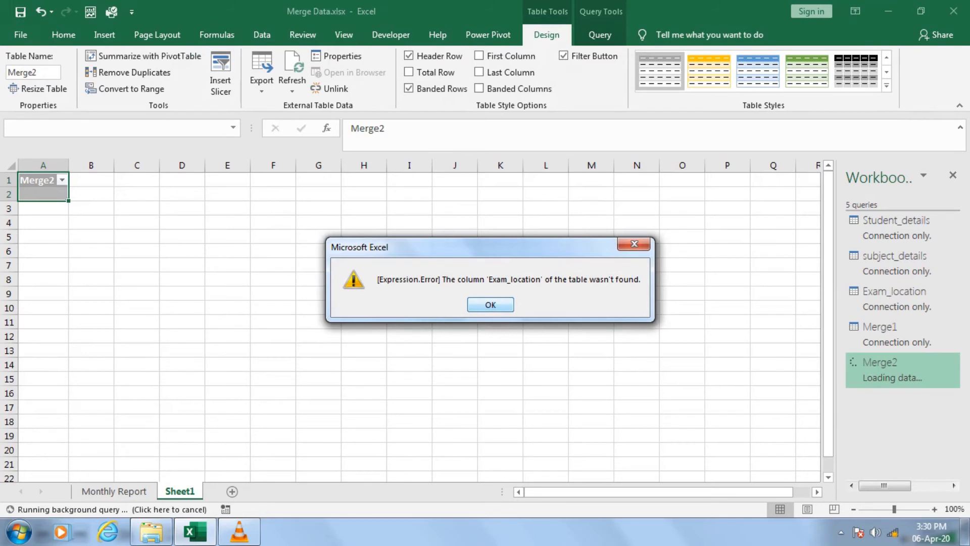
pyautogui.press('Return')
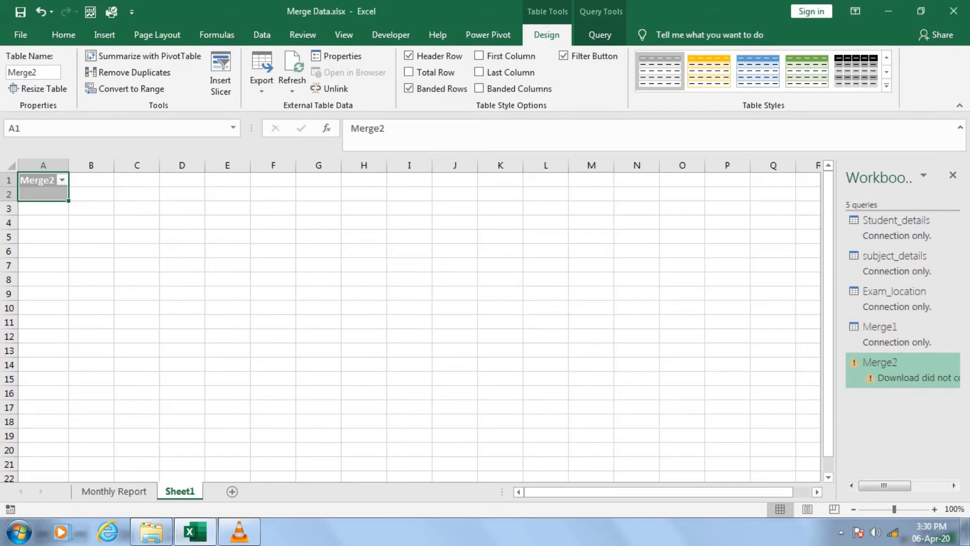
# - Edit Merge2 again from its Source step and insert another Exam_location expansion with only Location and no prefix
pyautogui.doubleClick(890, 369)
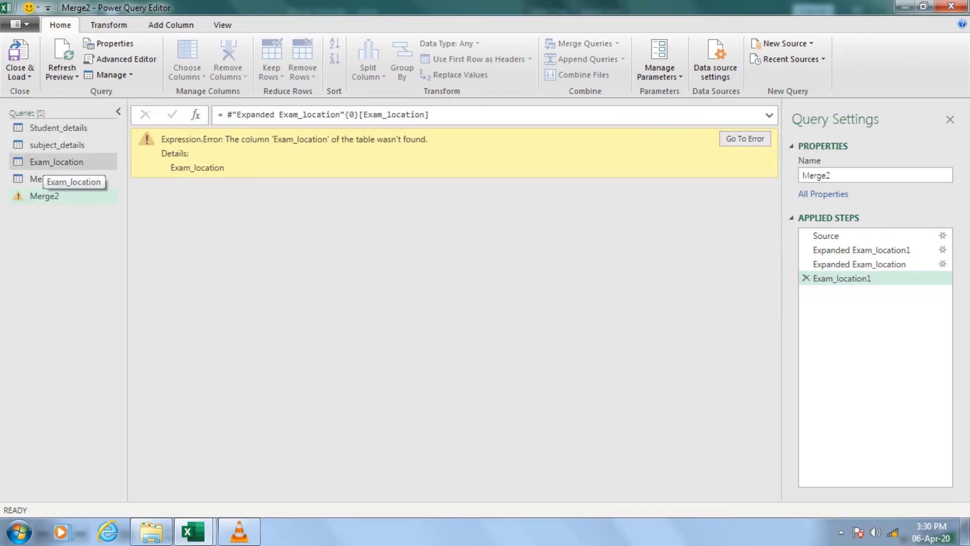
pyautogui.click(826, 236)
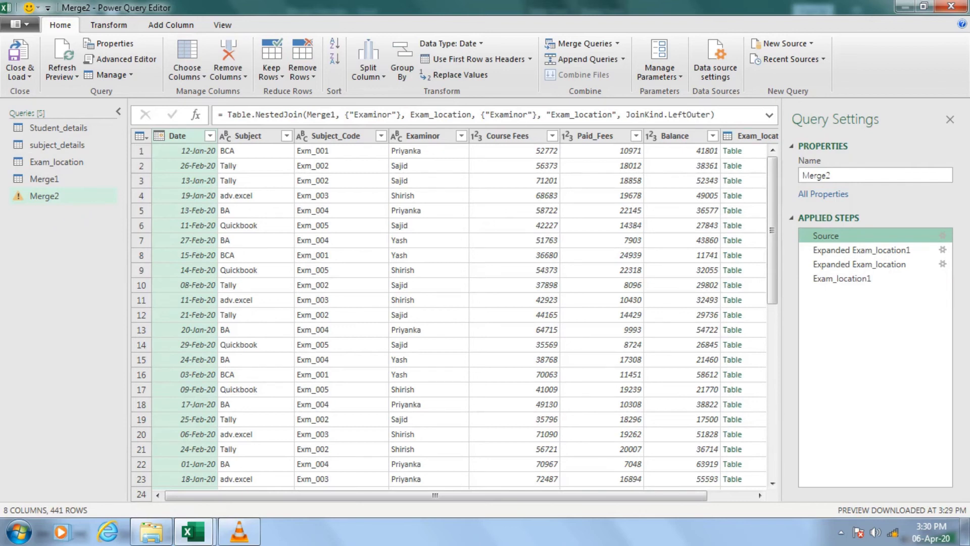
pyautogui.click(733, 496)
pyautogui.click(758, 136)
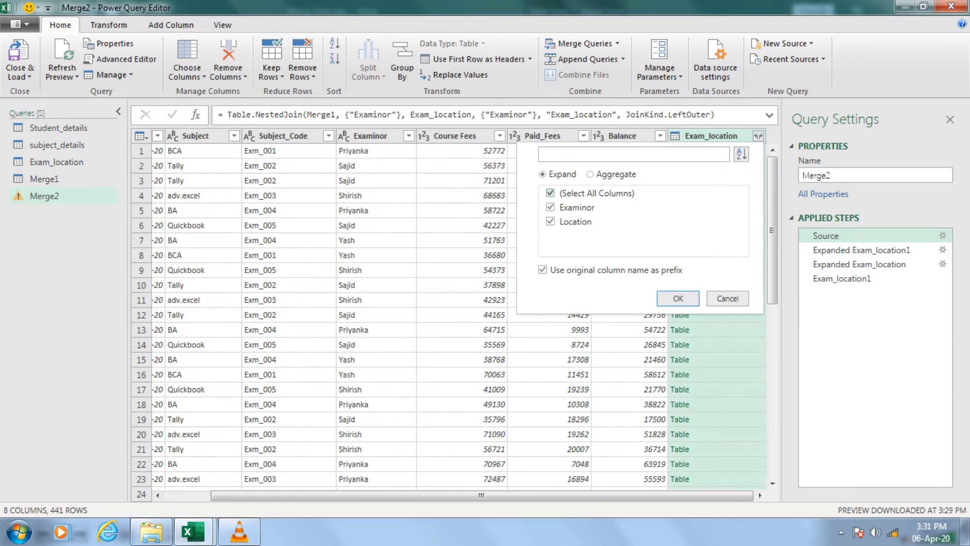
pyautogui.click(542, 270)
pyautogui.click(551, 193)
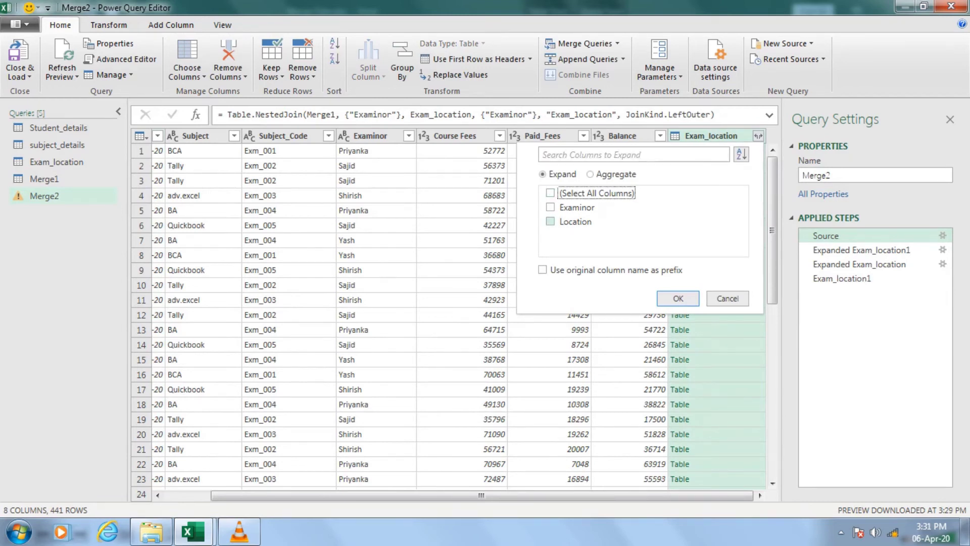
pyautogui.click(550, 221)
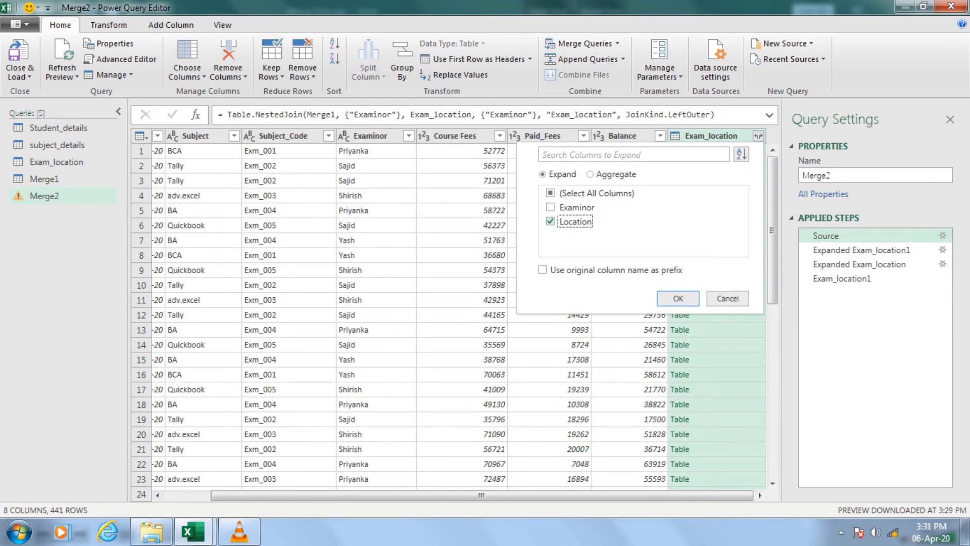
pyautogui.click(678, 298)
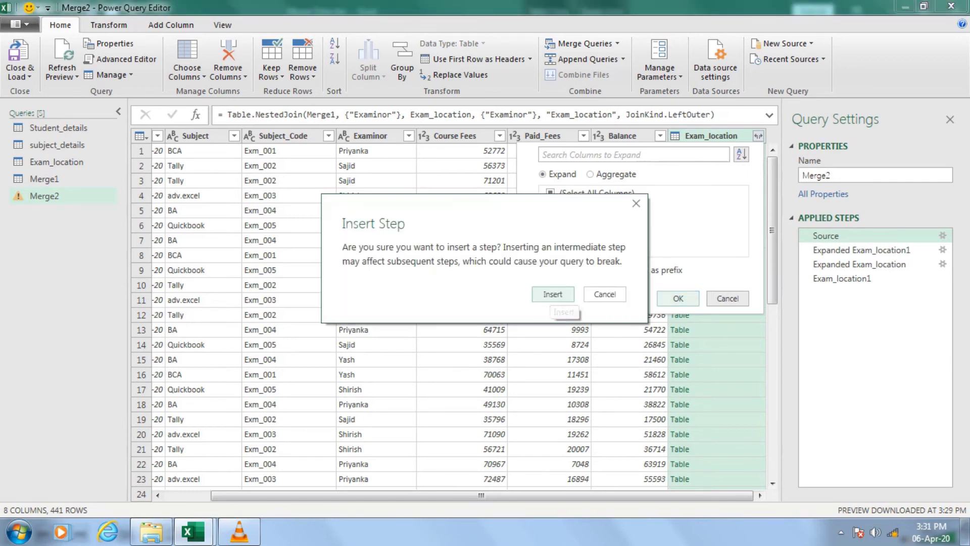
pyautogui.click(553, 293)
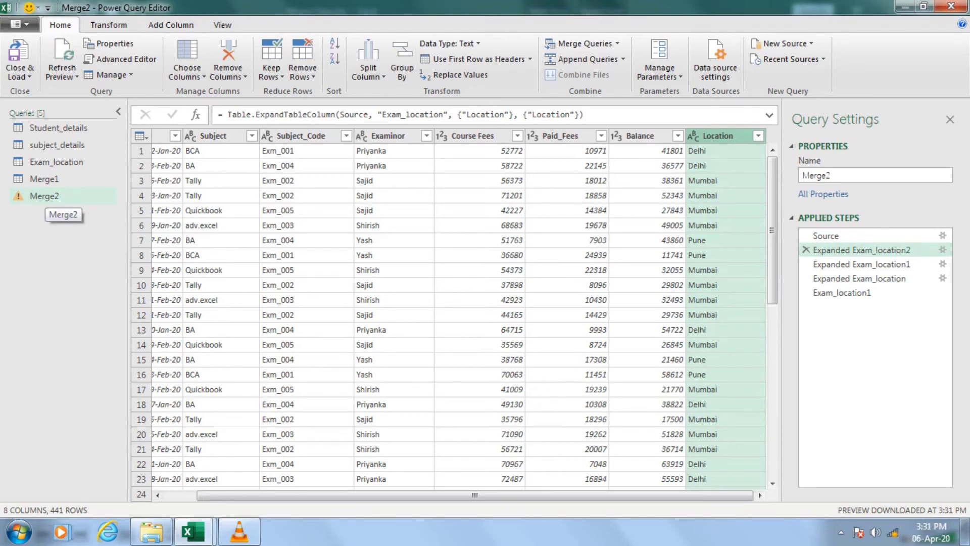
# - Try again to close and load the Merge2 query into the worksheet
pyautogui.click(20, 76)
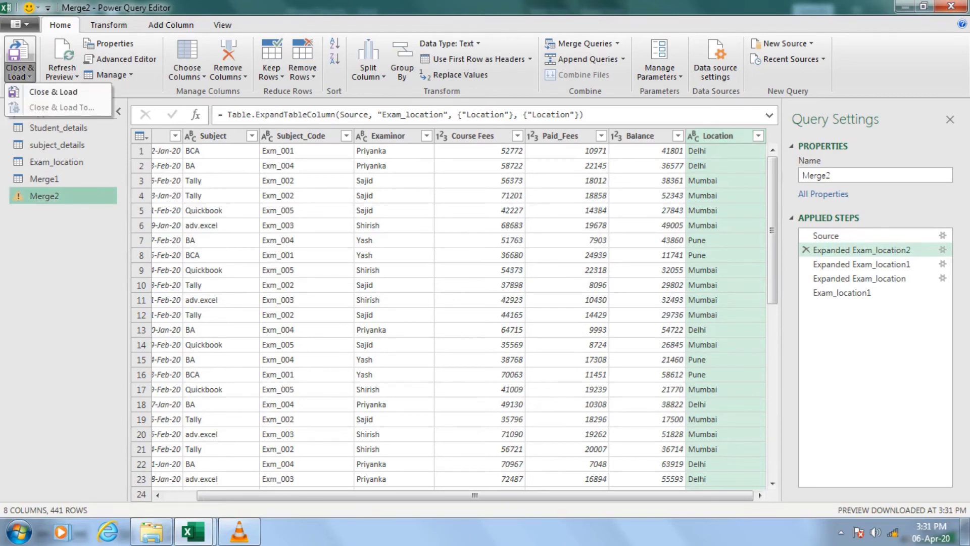
pyautogui.click(53, 91)
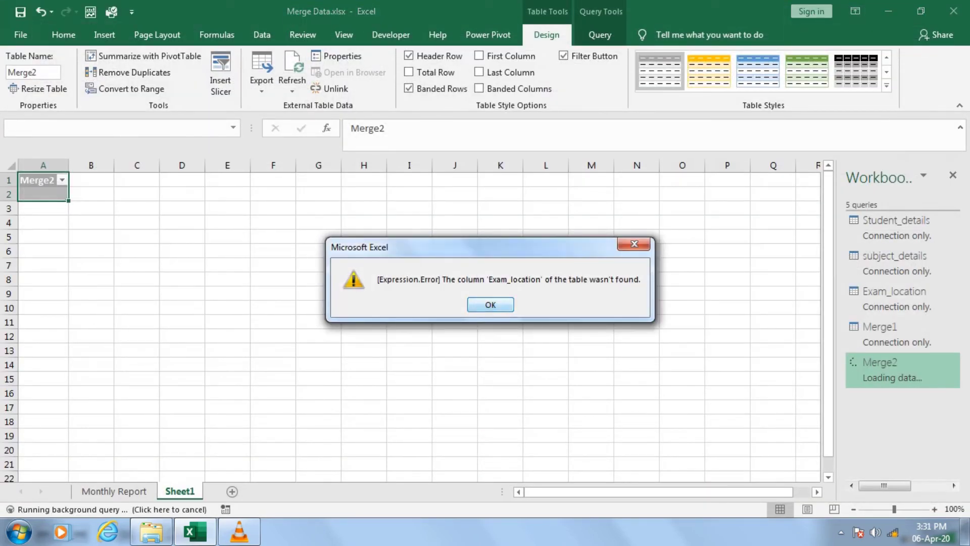
pyautogui.press('Return')
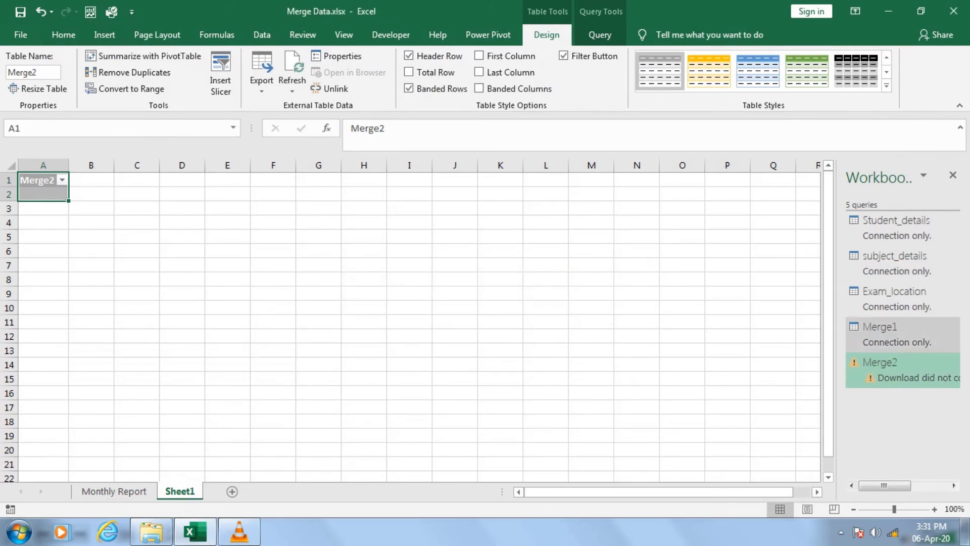
# - Delete the Merge2 query from the workbook queries
pyautogui.click(897, 335)
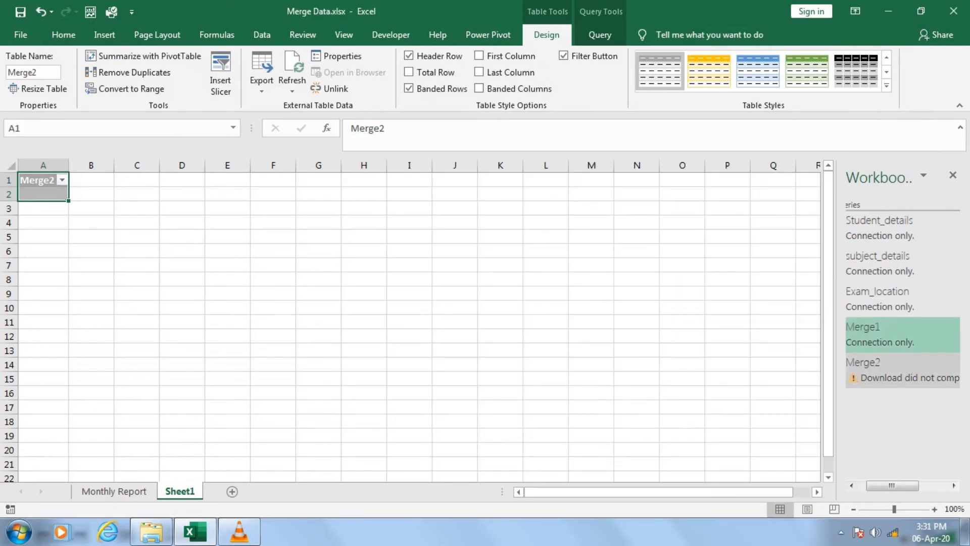
pyautogui.click(879, 369)
pyautogui.rightClick(879, 369)
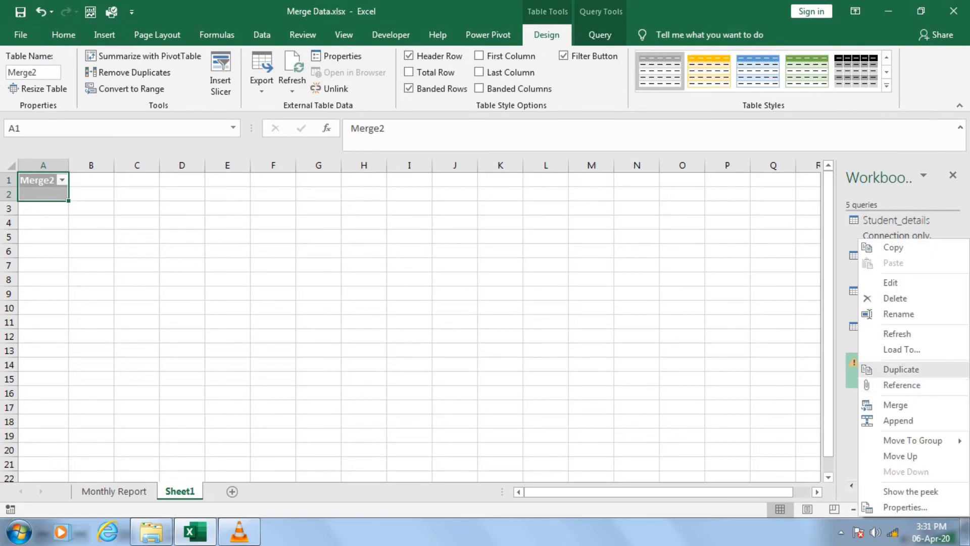
pyautogui.click(896, 299)
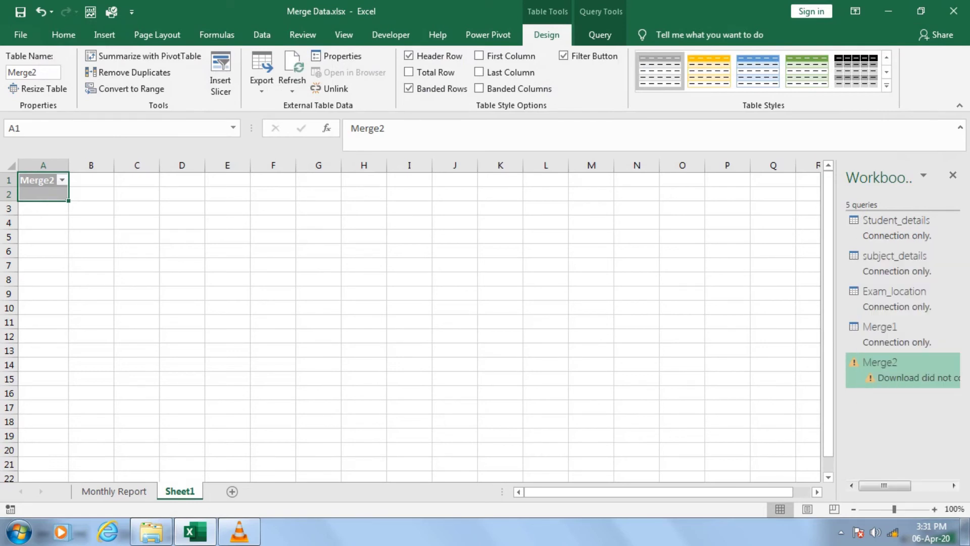
pyautogui.press('Return')
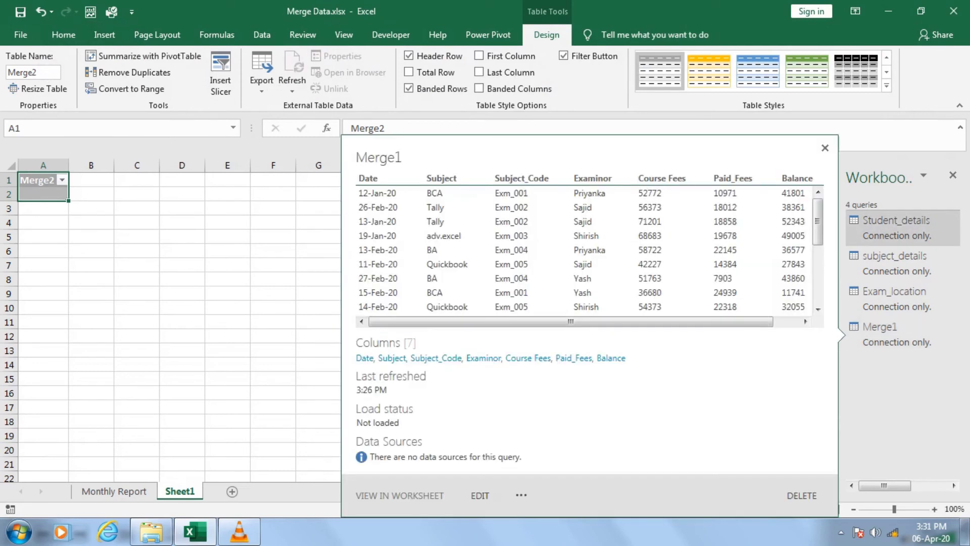
# - Start a new merge of workbook queries with Merge1 as the first table
pyautogui.click(262, 34)
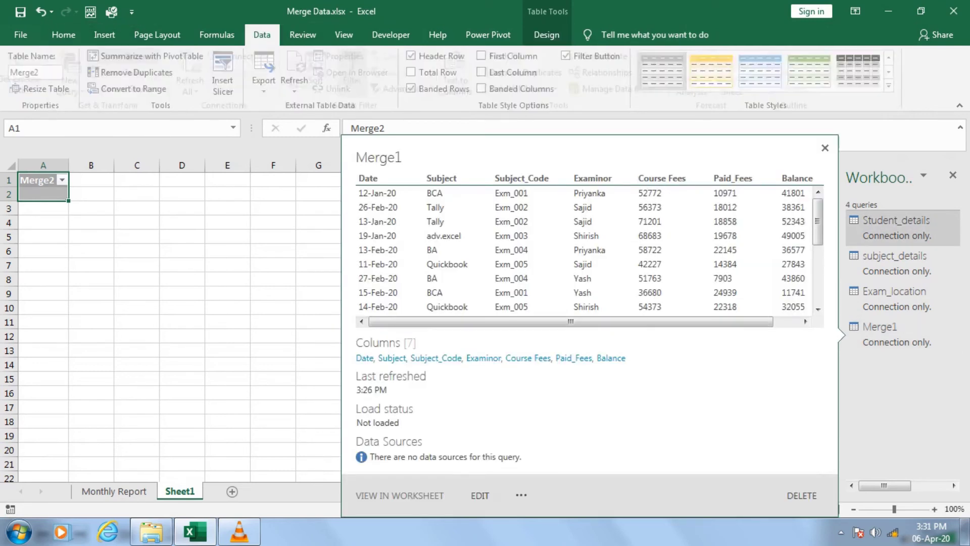
pyautogui.click(78, 81)
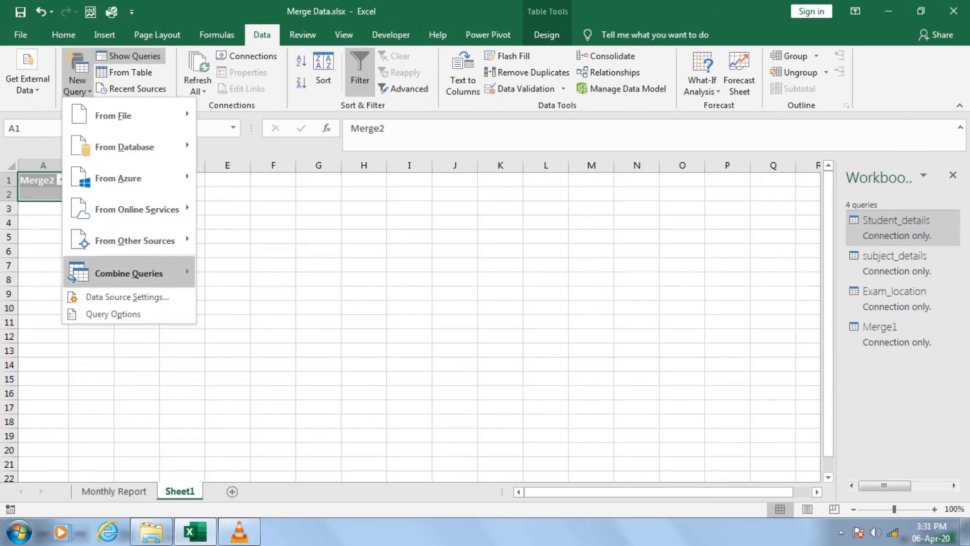
pyautogui.moveTo(129, 273)
pyautogui.click(241, 275)
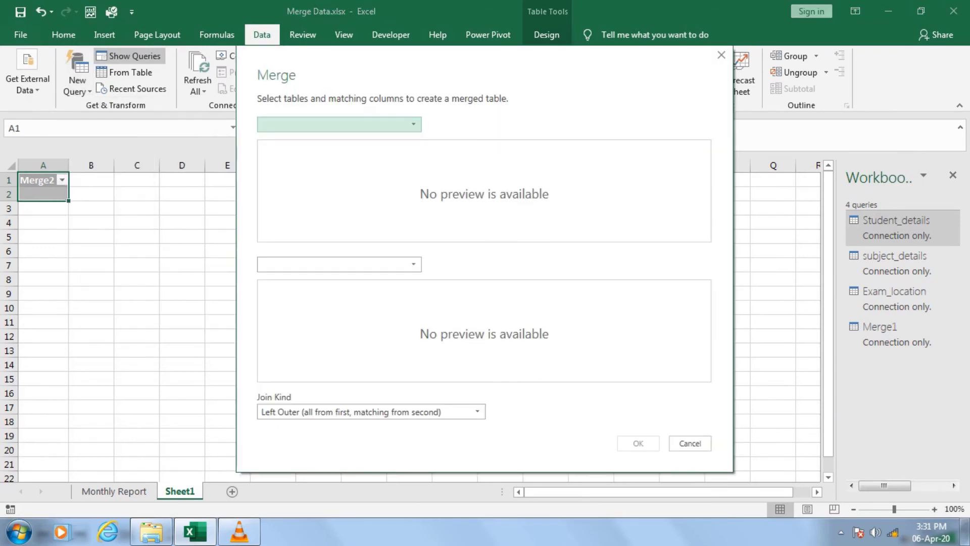
pyautogui.click(414, 124)
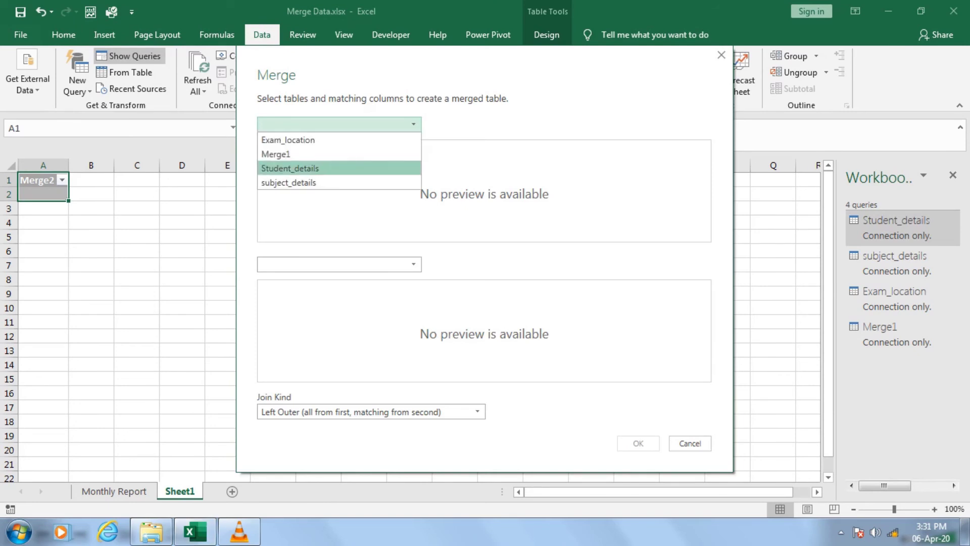
pyautogui.click(336, 157)
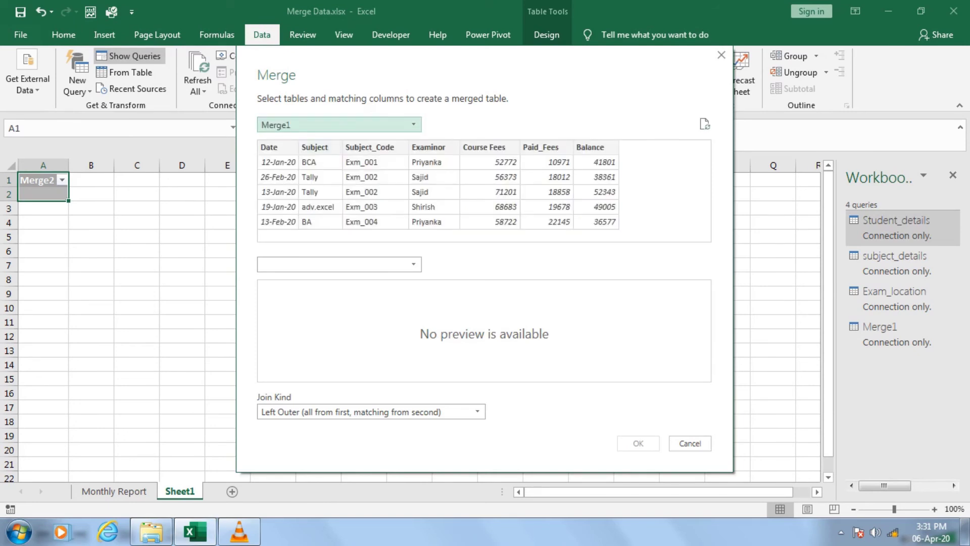
# - Choose Exam_location as the second table of the merge
pyautogui.press('Tab')
pyautogui.hotkey('alt', 'Down')
pyautogui.press('Down')
pyautogui.press('Down')
pyautogui.press('Down')
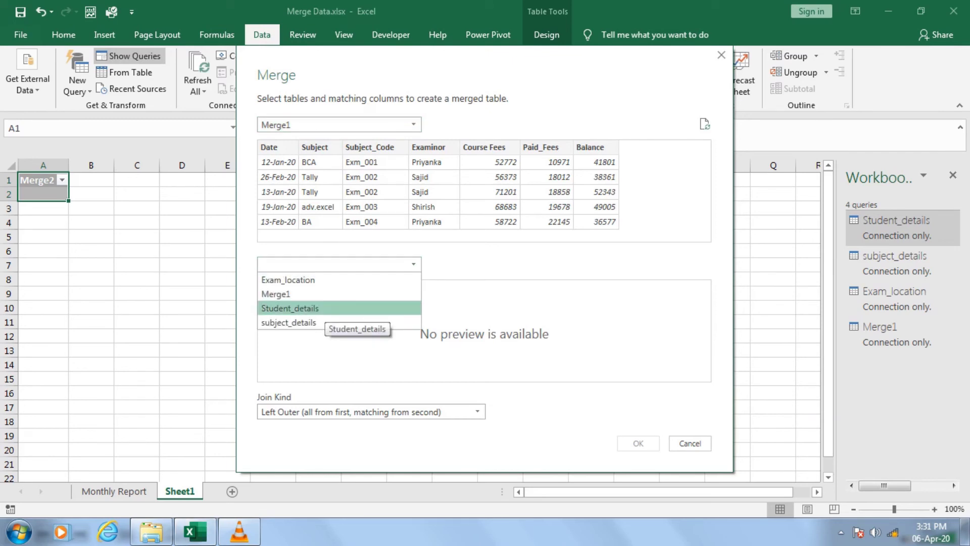
pyautogui.press('Up')
pyautogui.press('Up')
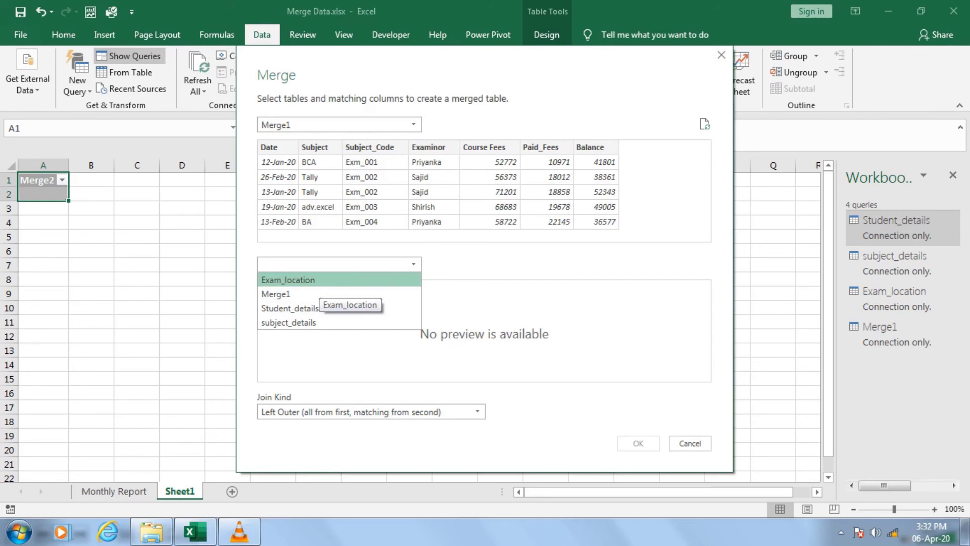
pyautogui.press('Return')
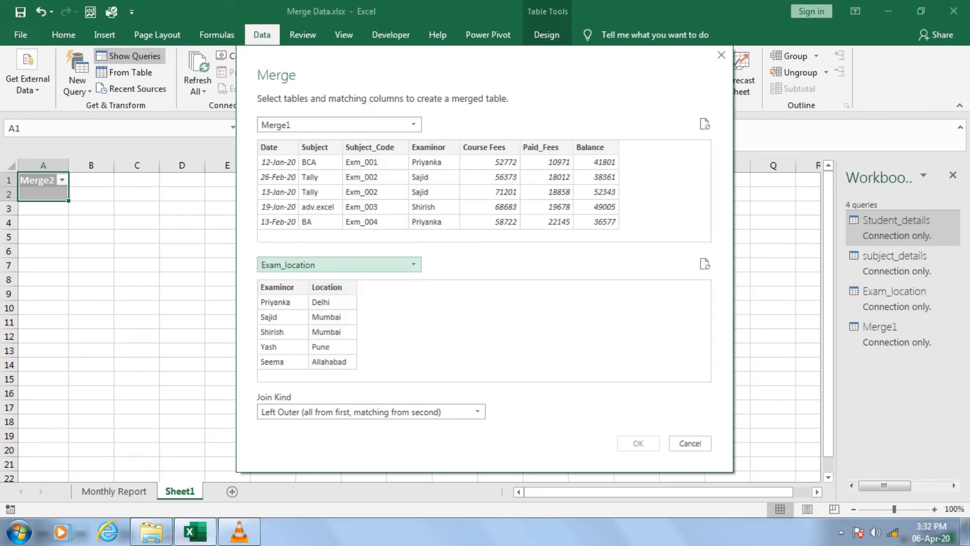
# - Match both tables on their Examinor columns with a Left Outer join and create the merged query
pyautogui.click(277, 288)
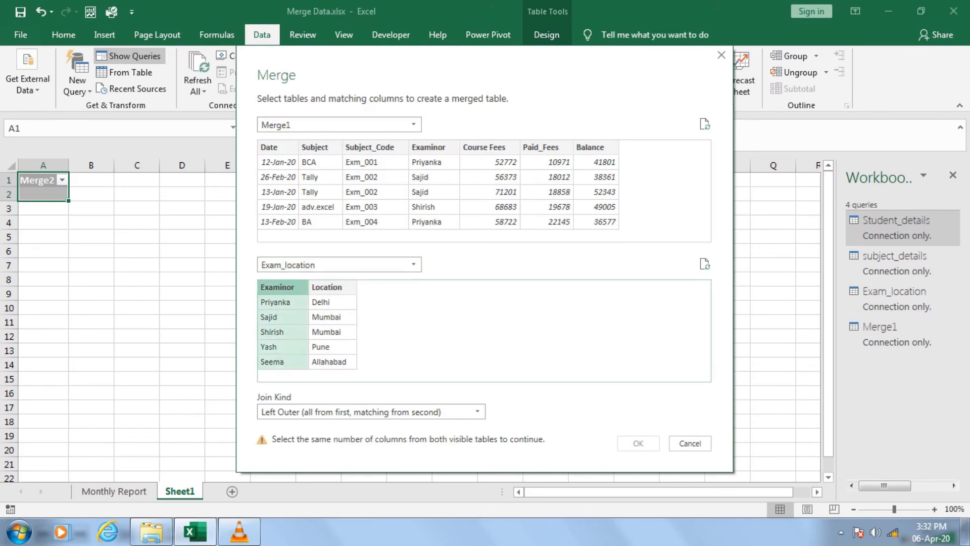
pyautogui.click(429, 148)
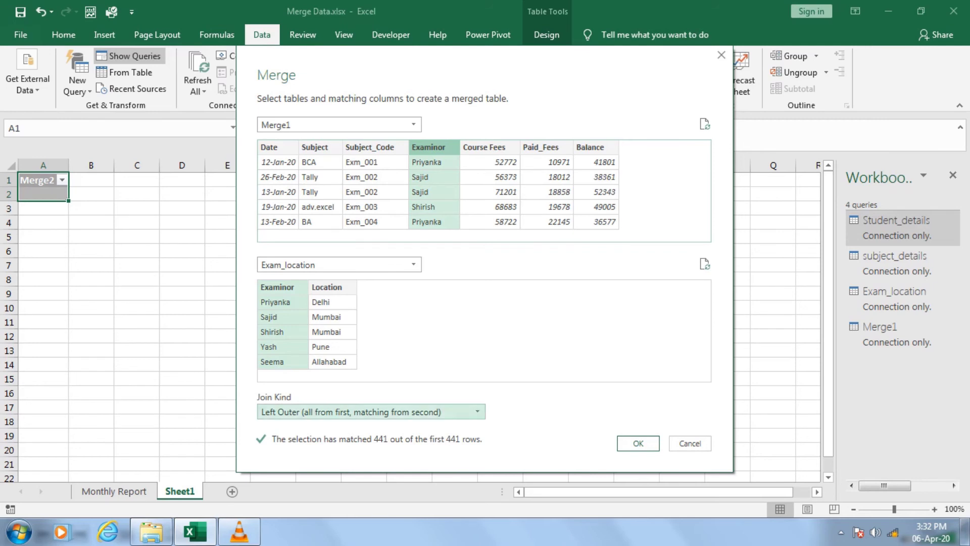
pyautogui.click(477, 412)
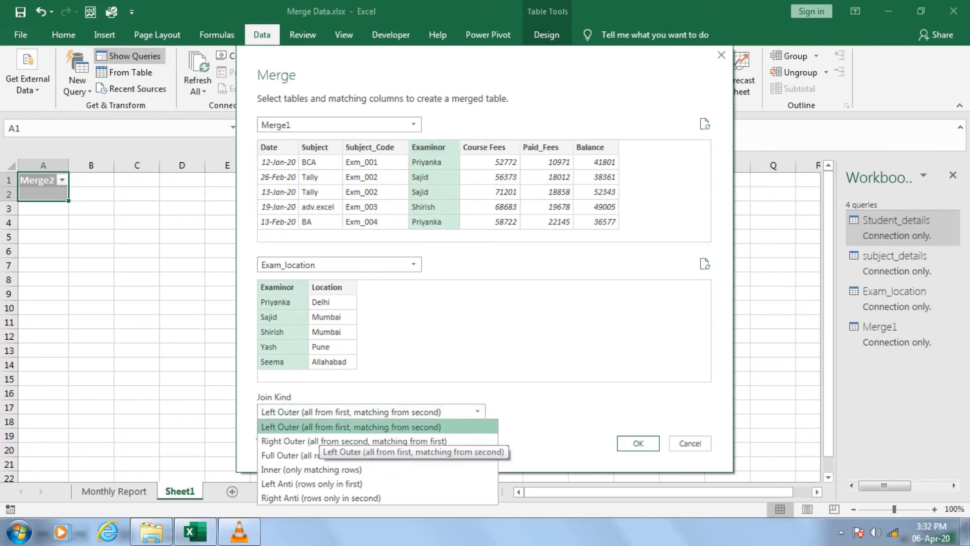
pyautogui.click(321, 428)
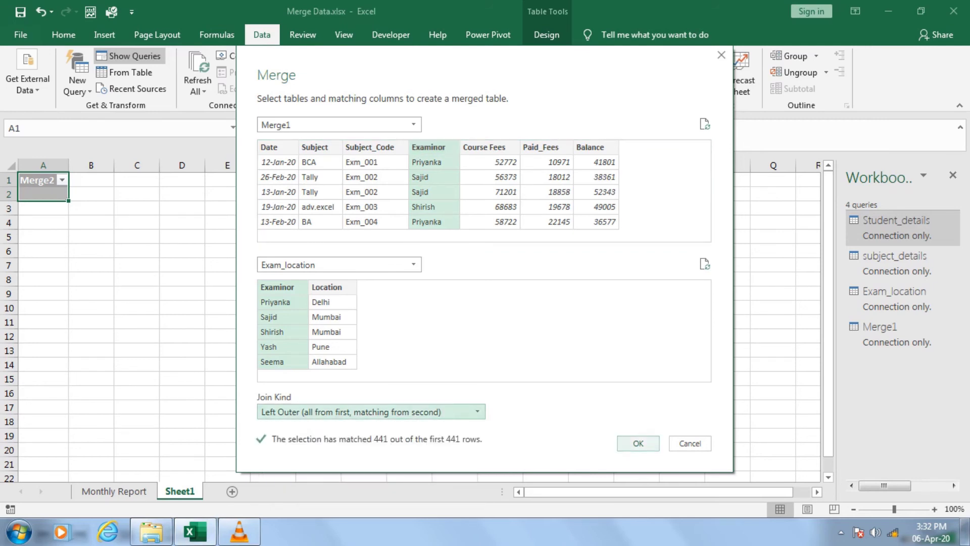
pyautogui.click(638, 443)
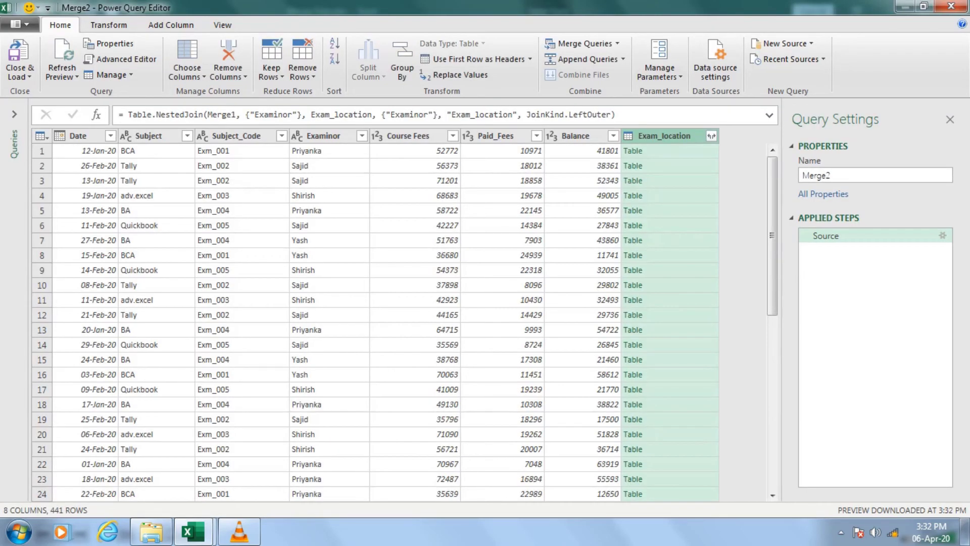
# - Expand the Exam_location column to include only Location, without the original column name as prefix
pyautogui.click(711, 135)
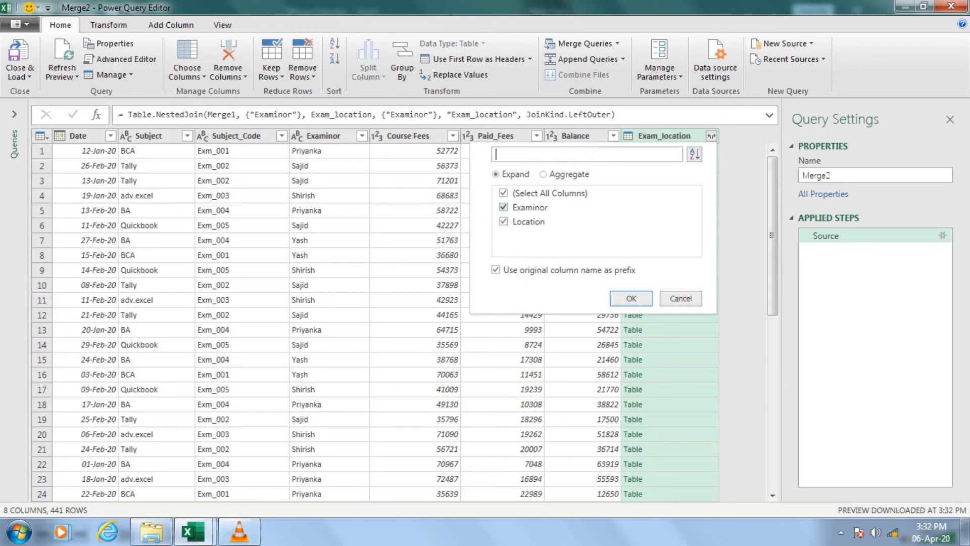
pyautogui.click(503, 192)
pyautogui.click(503, 221)
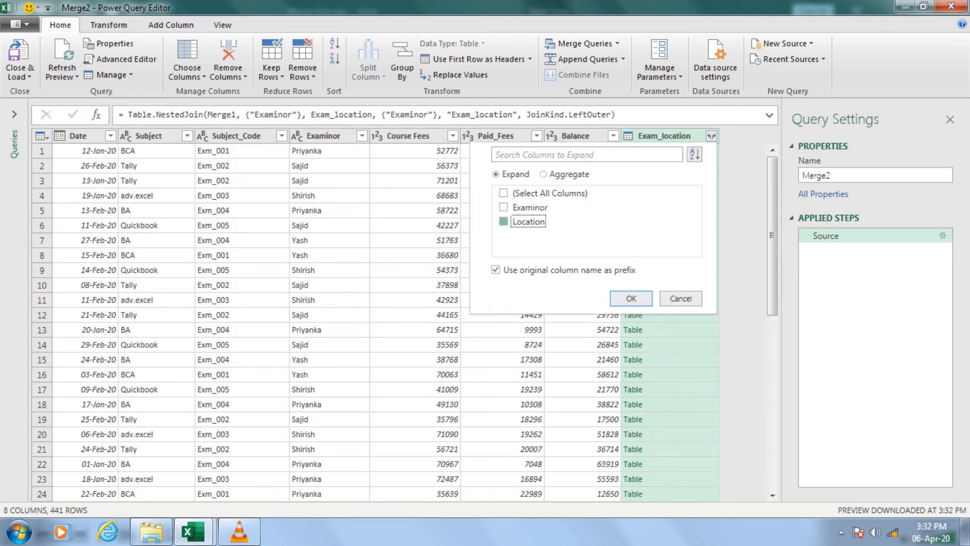
pyautogui.click(495, 270)
pyautogui.click(631, 298)
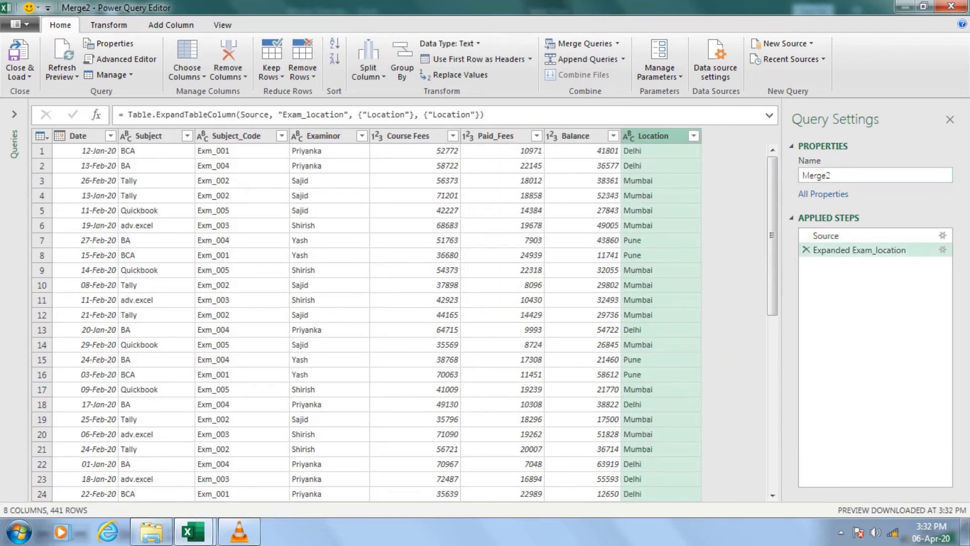
# - Close and load the Merge2 query into a new worksheet
pyautogui.click(822, 175)
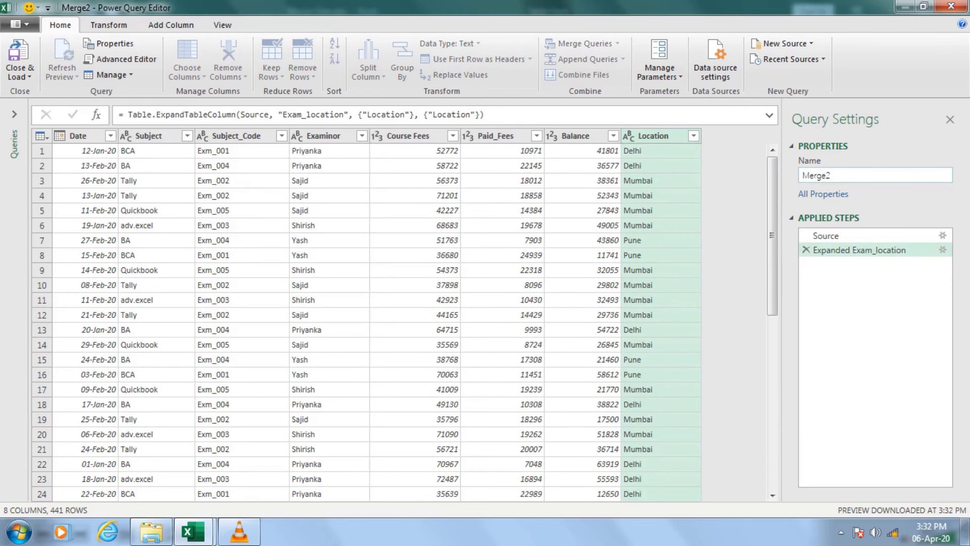
pyautogui.click(19, 75)
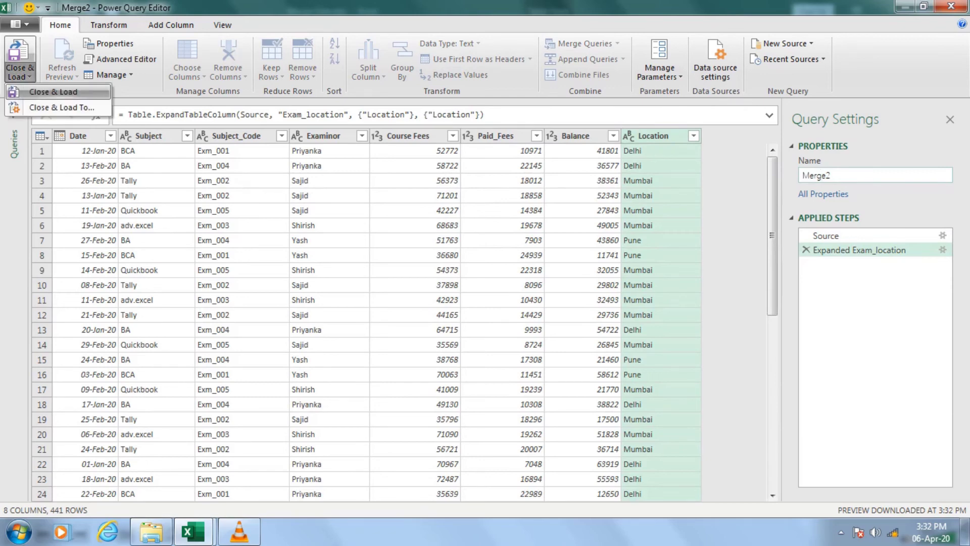
pyautogui.click(53, 91)
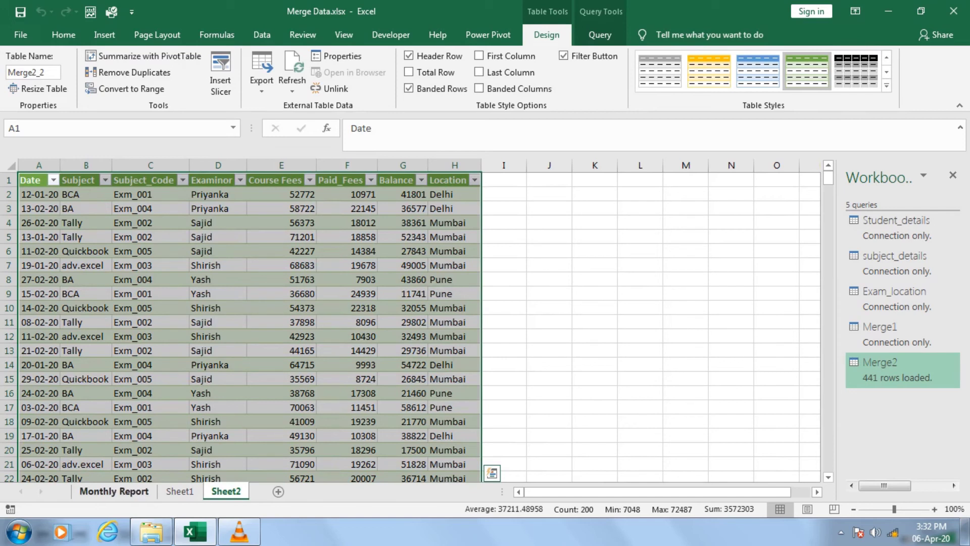
# - Compare the subject code and examiner location tables on Monthly Report with the merged table on Sheet2, reviewing it down to its last row
pyautogui.click(114, 492)
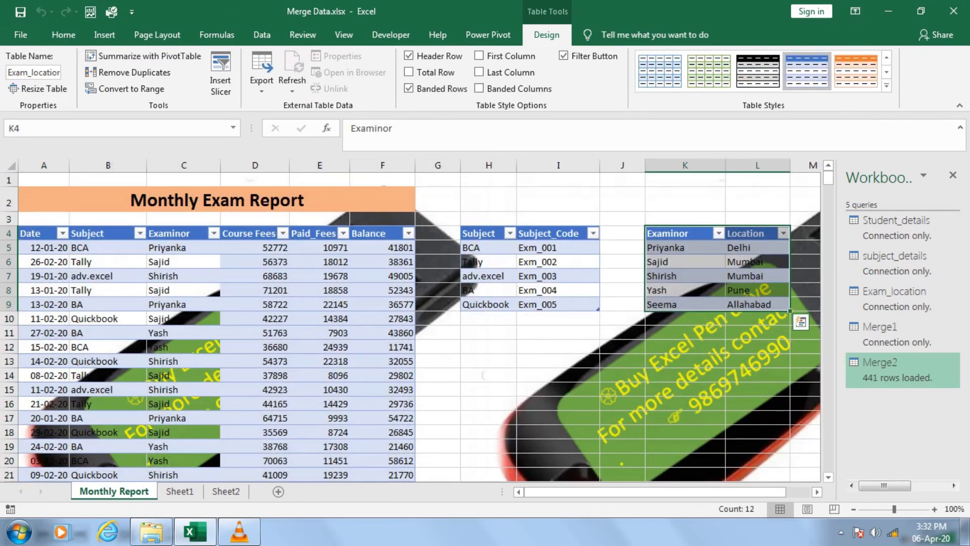
pyautogui.moveTo(480, 234); pyautogui.dragTo(559, 304)
pyautogui.click(675, 234)
pyautogui.moveTo(667, 233); pyautogui.dragTo(758, 304)
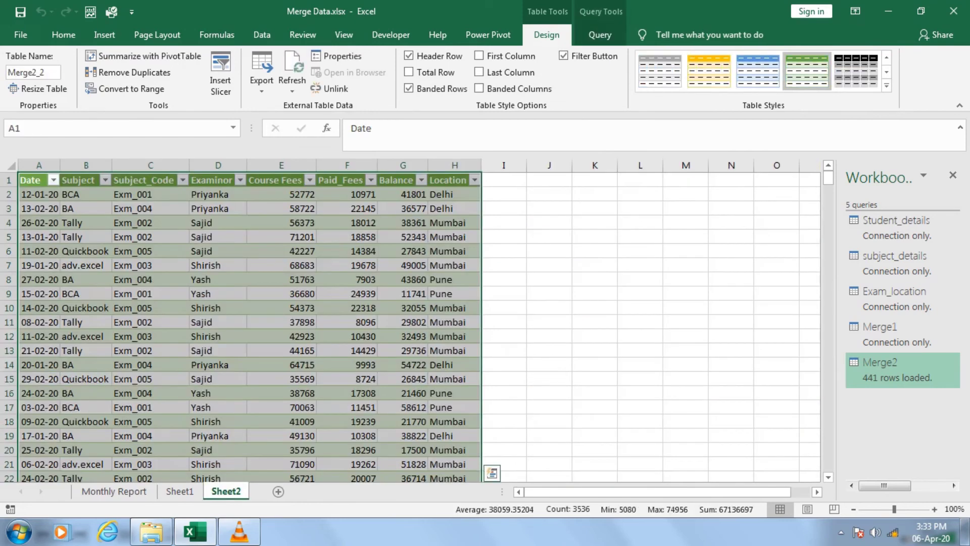
pyautogui.moveTo(827, 178); pyautogui.dragTo(828, 464)
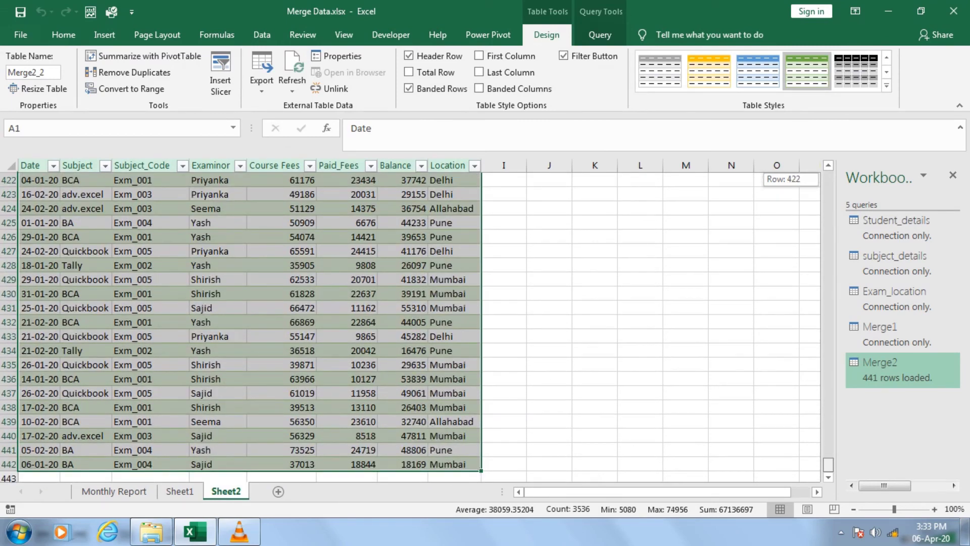
pyautogui.moveTo(828, 464); pyautogui.dragTo(827, 178)
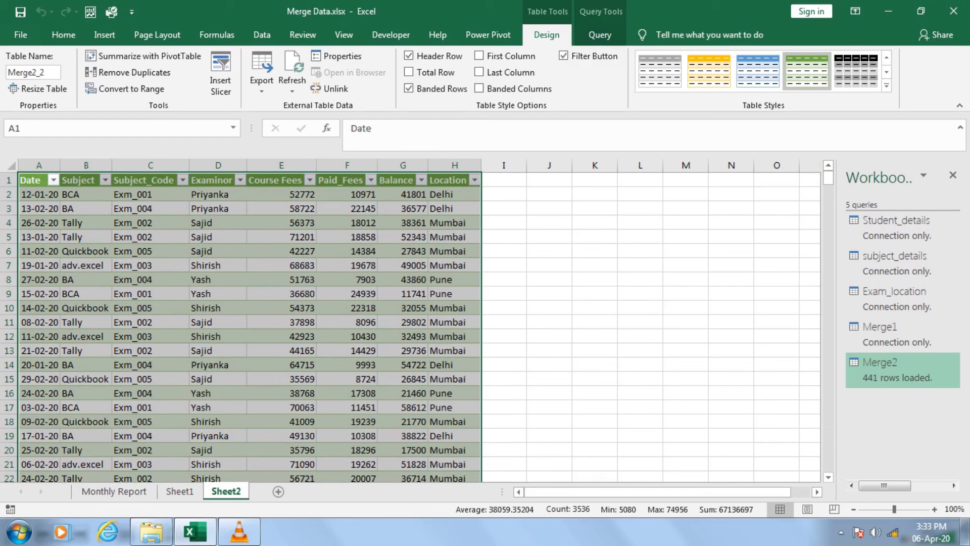
# - Create a PivotTable on a new worksheet from the whole merged table Merge2_2
pyautogui.click(150, 308)
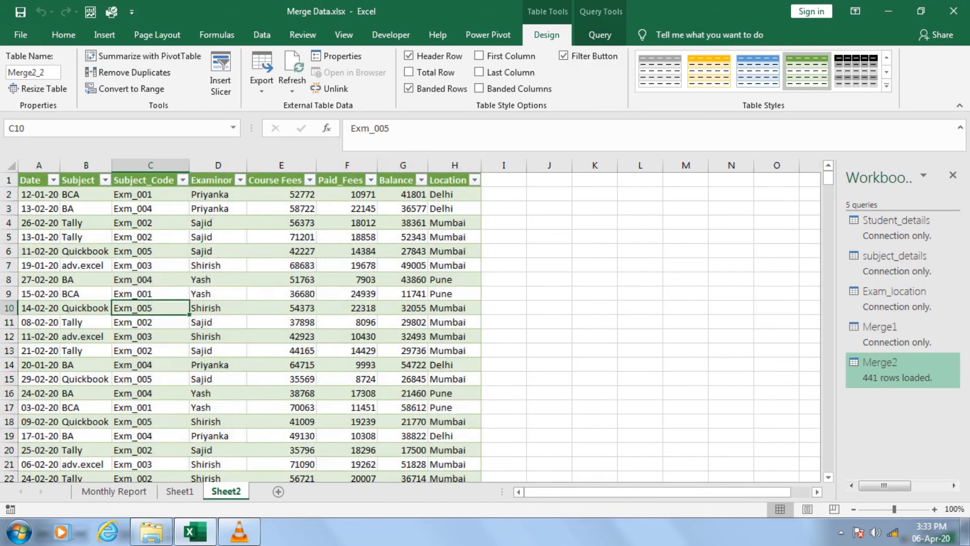
pyautogui.hotkey('ctrl', 'a')
pyautogui.press('alt')
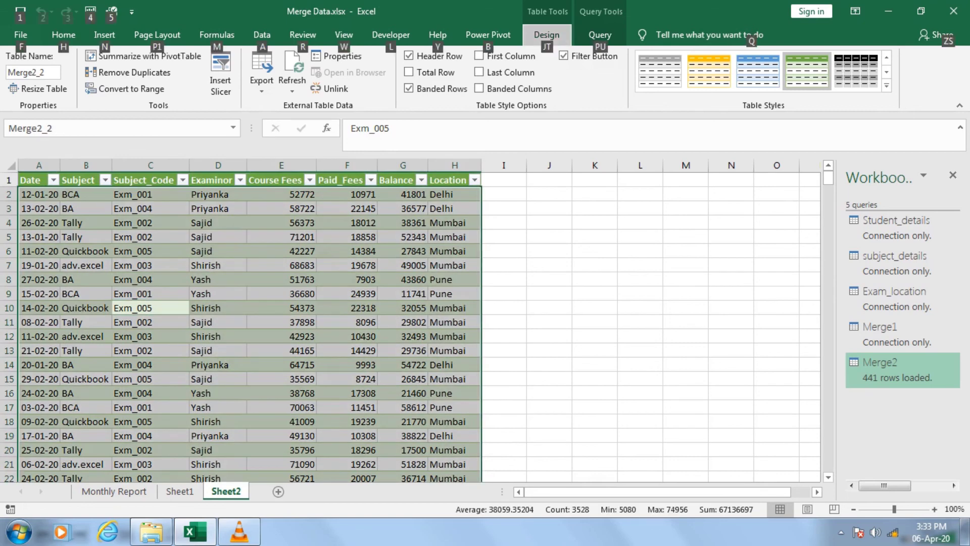
pyautogui.press('n')
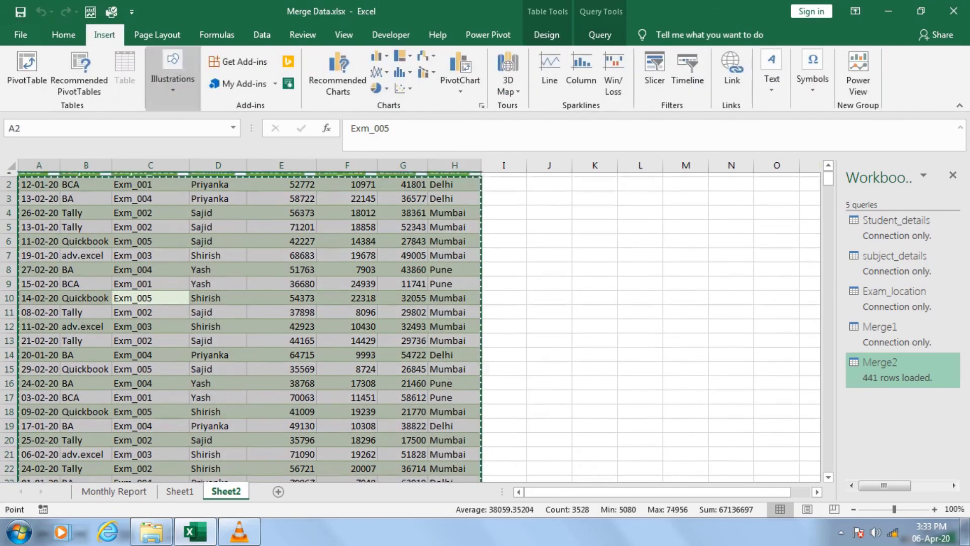
pyautogui.press('v')
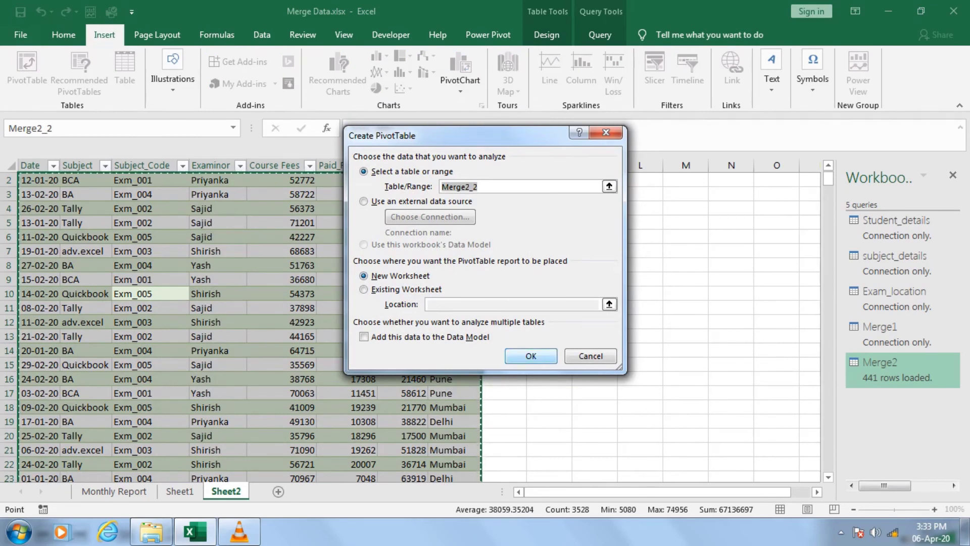
pyautogui.press('Return')
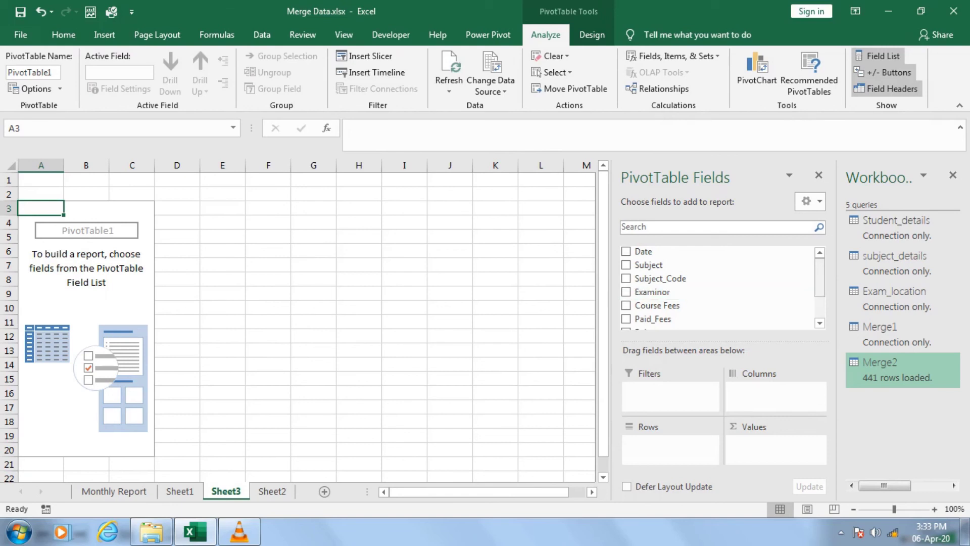
# - Add Location to the PivotTable rows and the count of Subject to its values
pyautogui.scroll(-1, 718, 285)
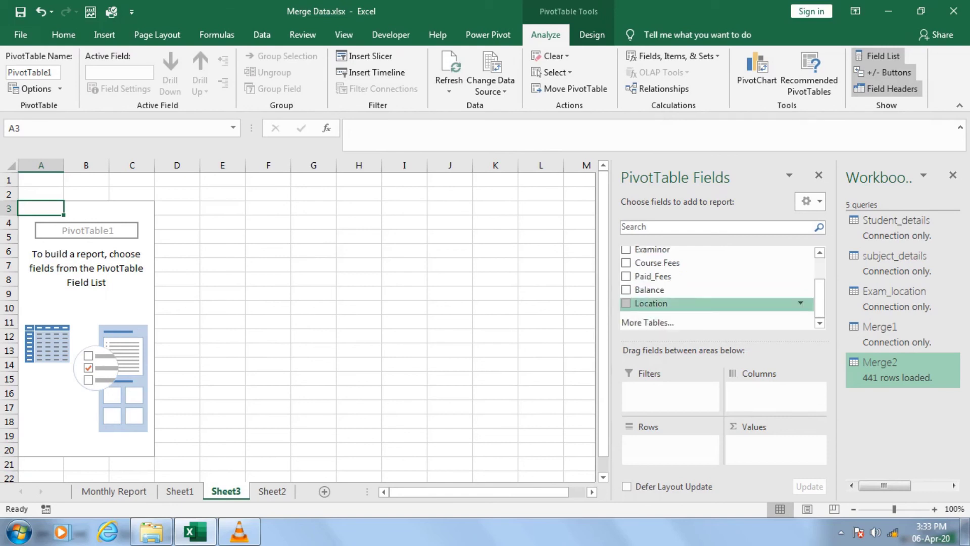
pyautogui.click(626, 304)
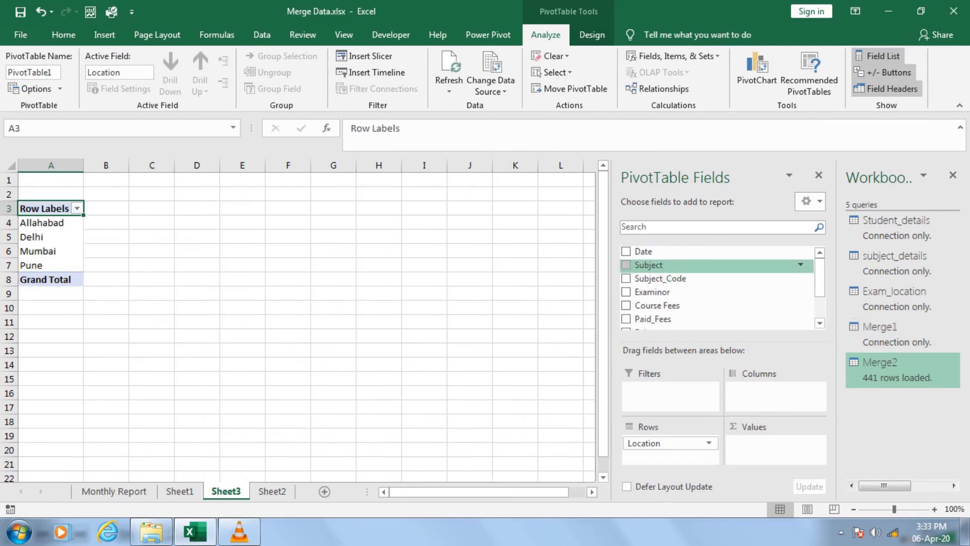
pyautogui.click(627, 265)
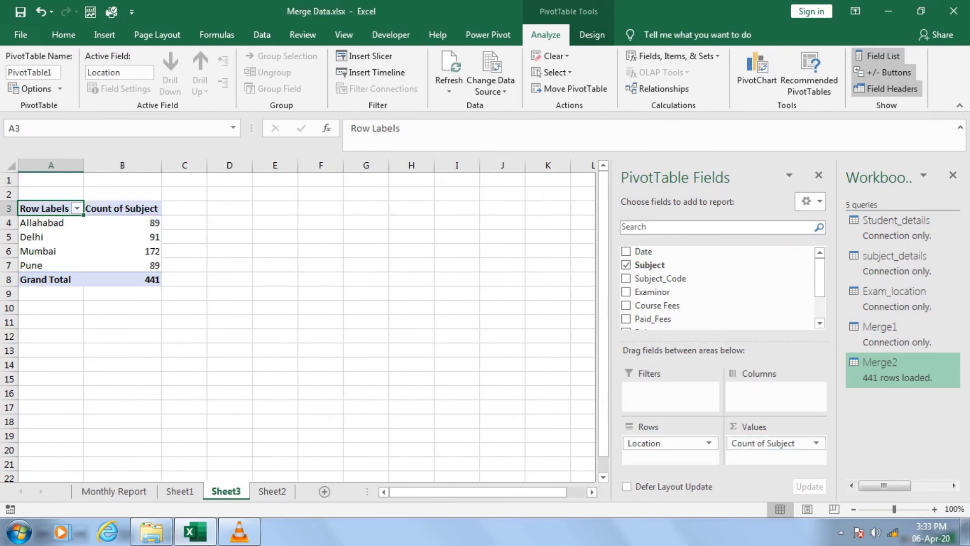
# - Remove Location from the PivotTable rows and Count of Subject from its values
pyautogui.moveTo(129, 279)
pyautogui.moveTo(652, 444); pyautogui.dragTo(667, 323)
pyautogui.moveTo(764, 443); pyautogui.dragTo(717, 273)
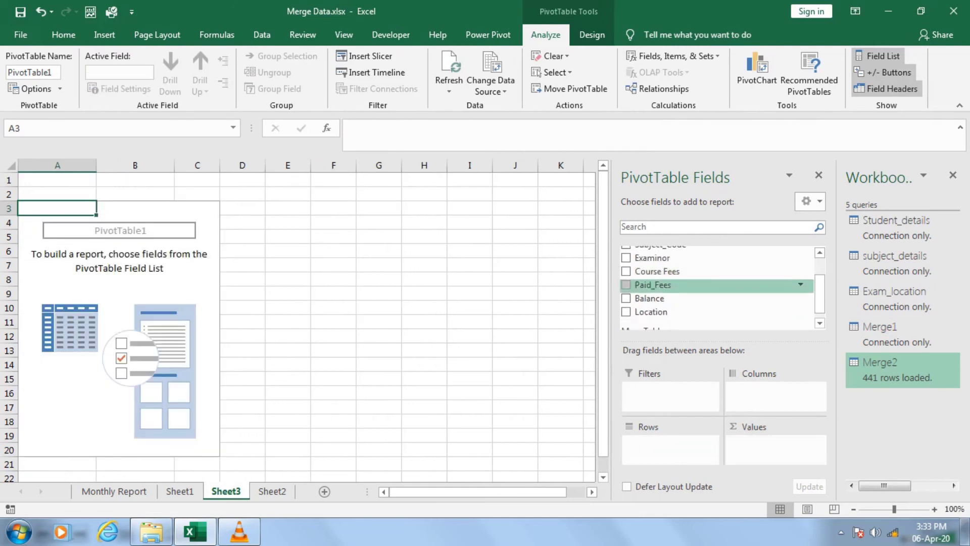
pyautogui.moveTo(820, 297); pyautogui.dragTo(820, 292)
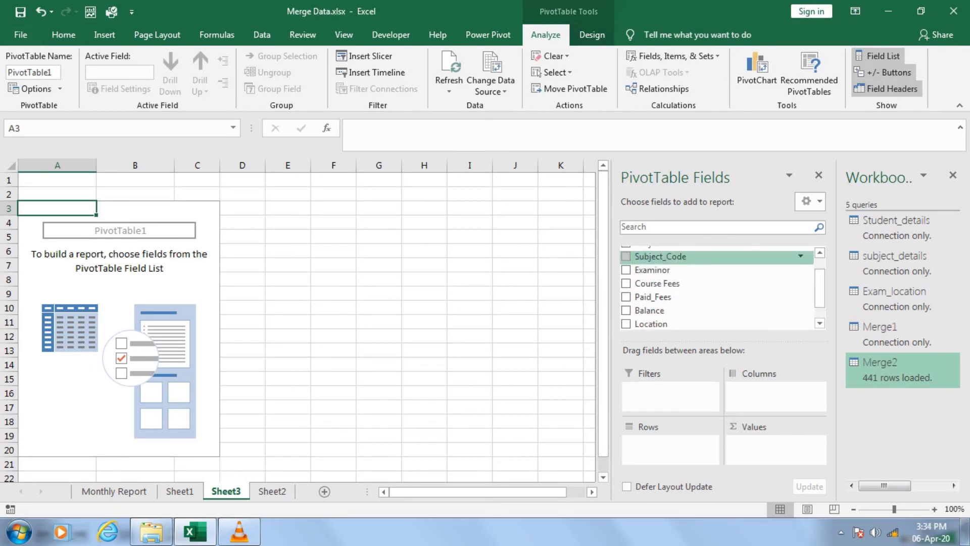
pyautogui.moveTo(660, 257); pyautogui.dragTo(663, 305)
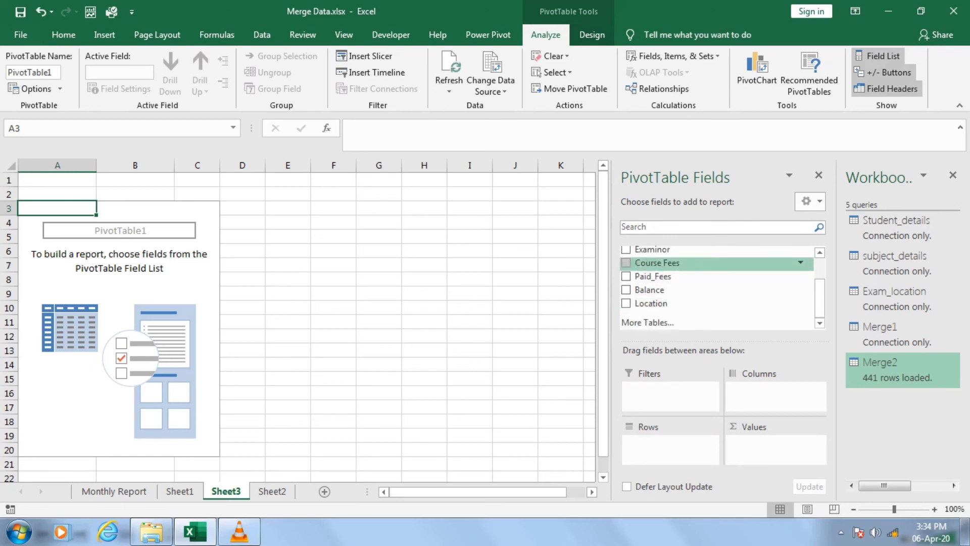
pyautogui.scroll(1, 718, 286)
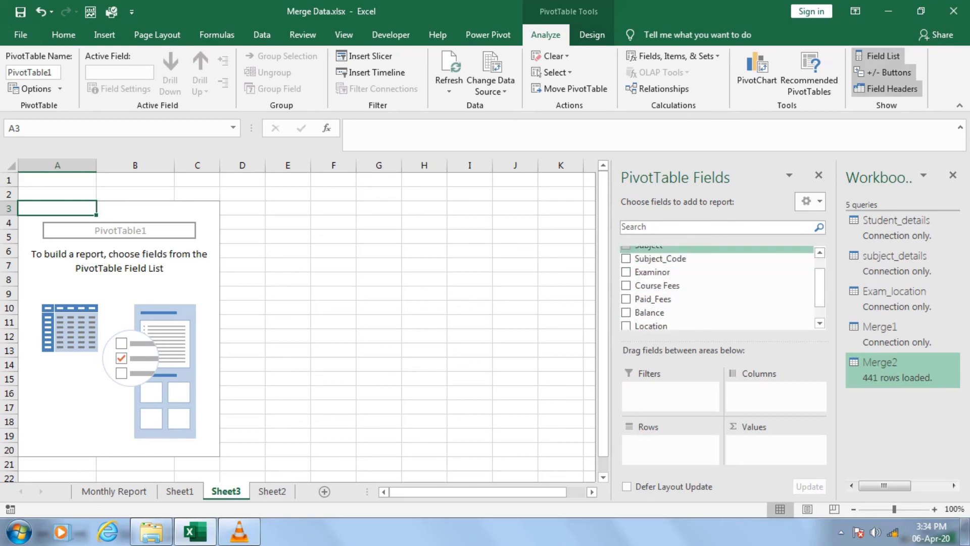
# - Add Subject to the PivotTable rows and the sum of Balance to its values
pyautogui.moveTo(664, 384); pyautogui.dragTo(668, 449)
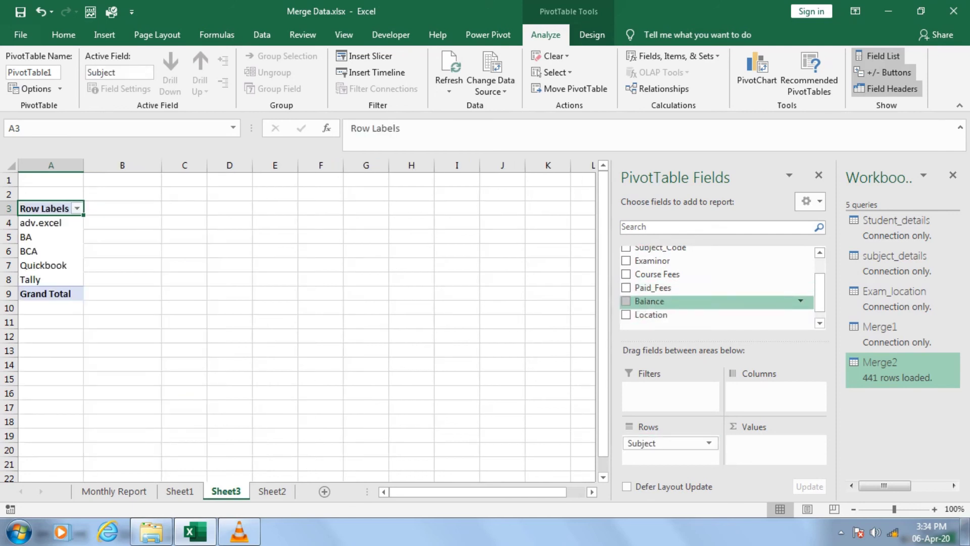
pyautogui.moveTo(650, 302); pyautogui.dragTo(775, 448)
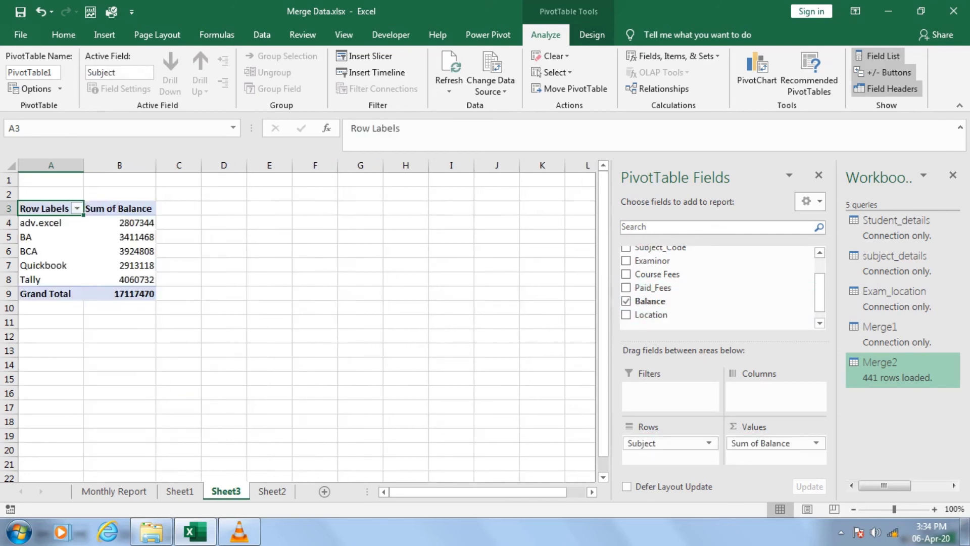
# - Insert a column PivotChart of the balance sum by subject and place it beside the PivotTable, starting in column D
pyautogui.moveTo(50, 223); pyautogui.dragTo(123, 280)
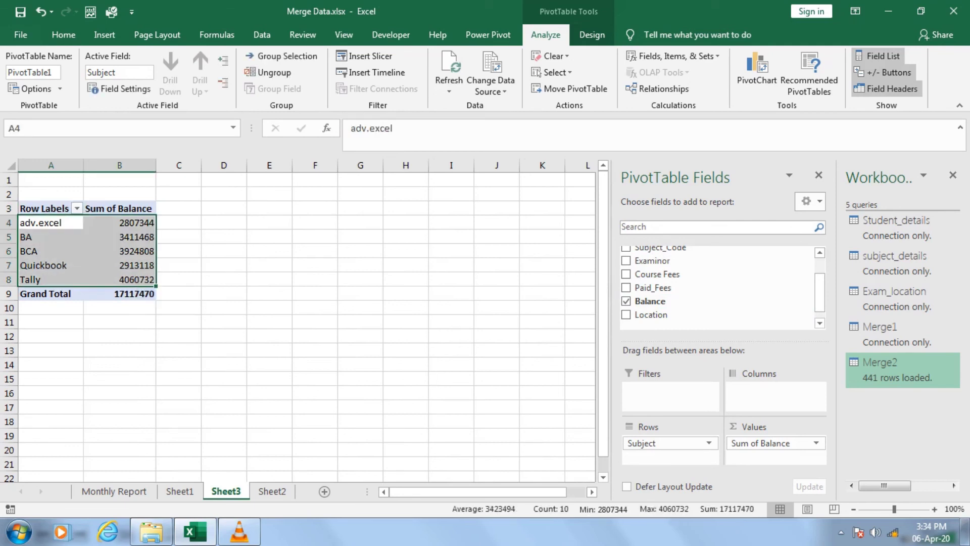
pyautogui.hotkey('alt', 'F1')
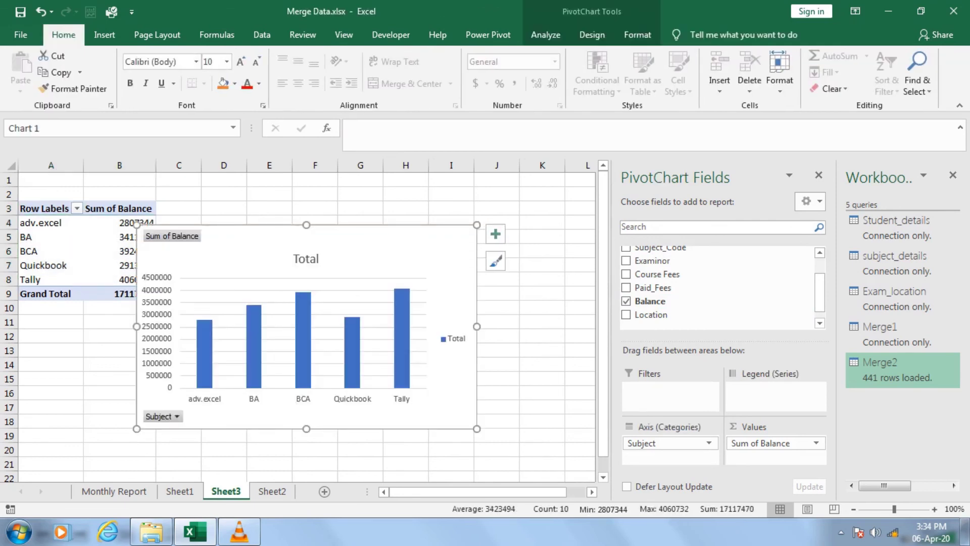
pyautogui.moveTo(271, 418); pyautogui.dragTo(371, 408)
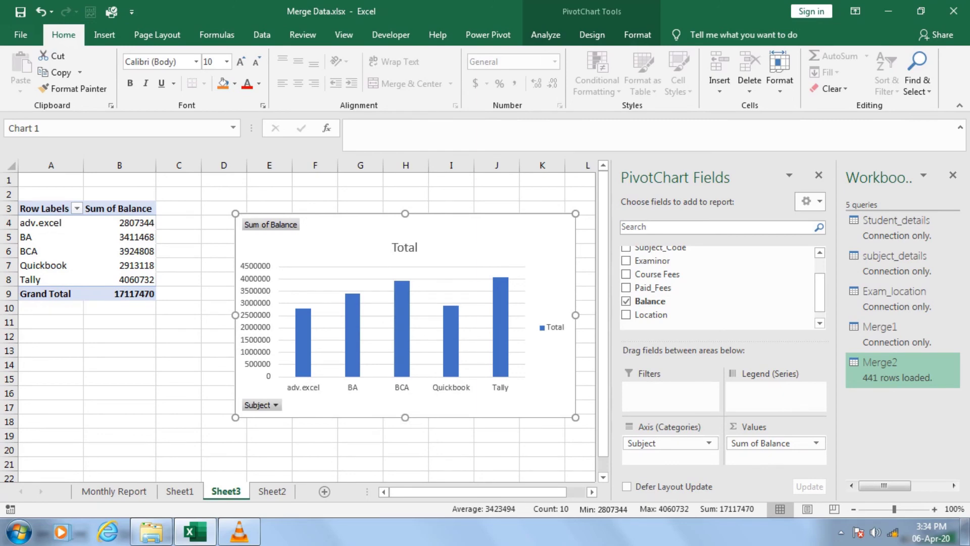
pyautogui.click(314, 436)
pyautogui.click(115, 491)
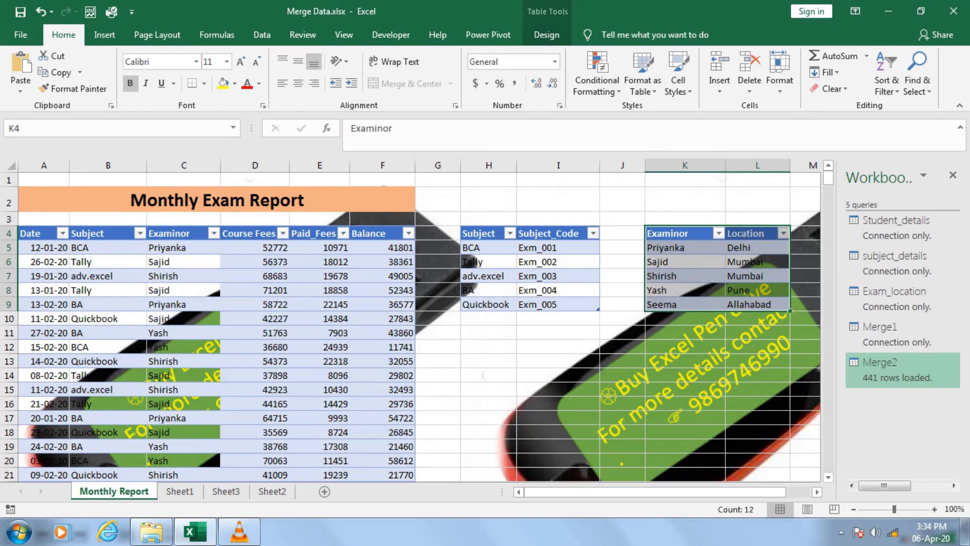
pyautogui.click(272, 491)
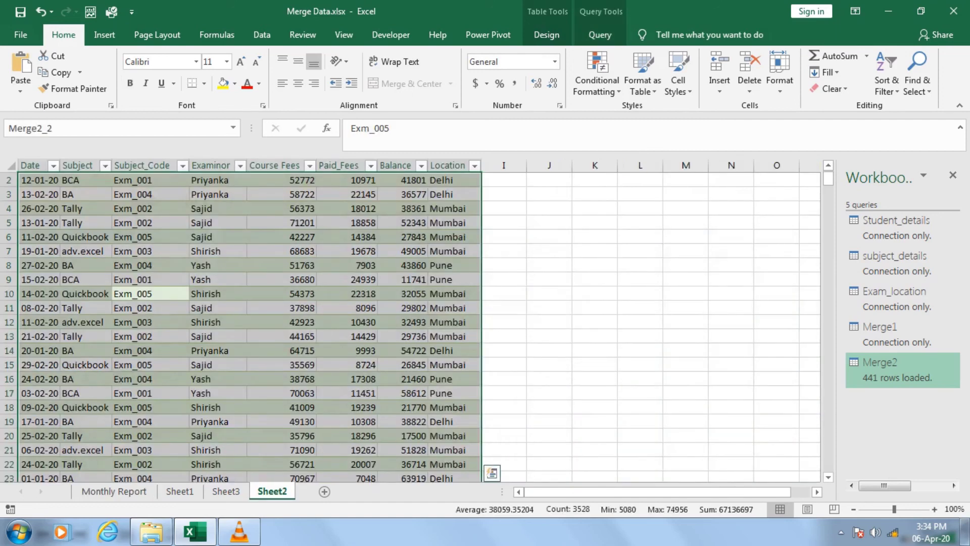
pyautogui.click(226, 491)
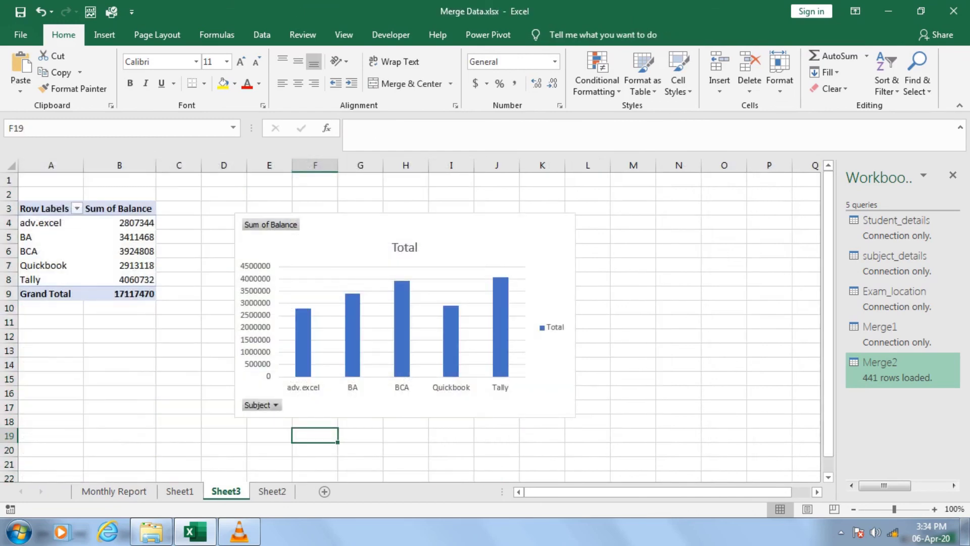
pyautogui.click(406, 450)
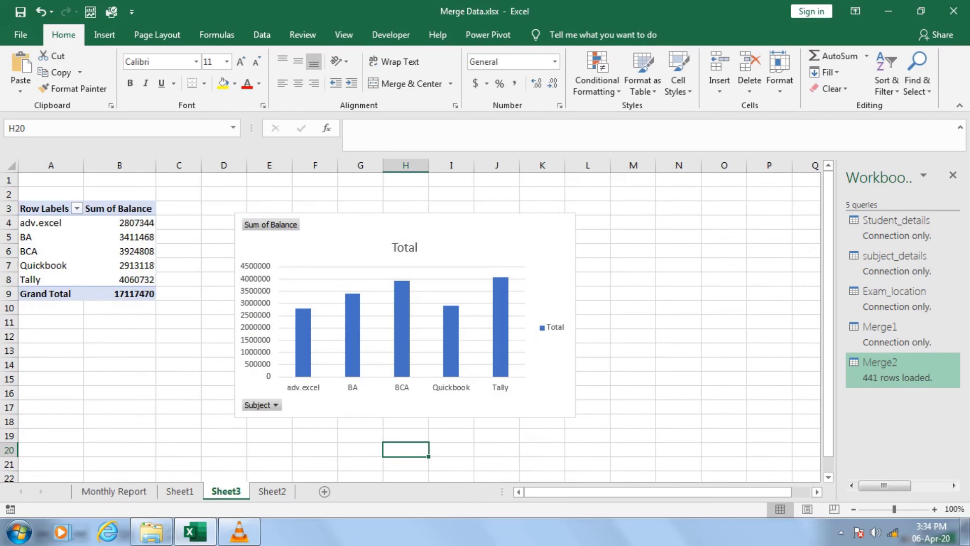
# - Move the PivotChart on Sheet3 farther from the PivotTable, starting in column F, and return to the Monthly Report sheet
pyautogui.moveTo(505, 238); pyautogui.dragTo(577, 218)
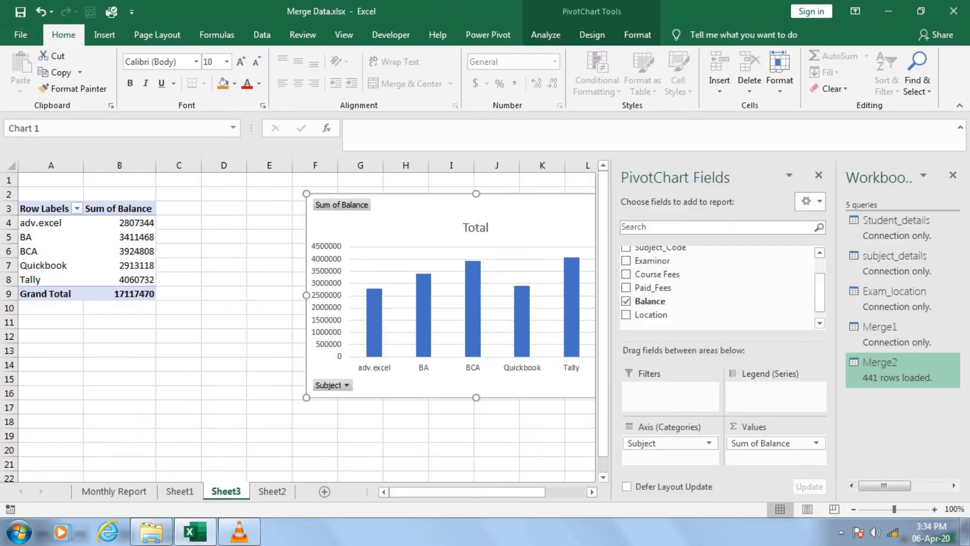
pyautogui.click(114, 492)
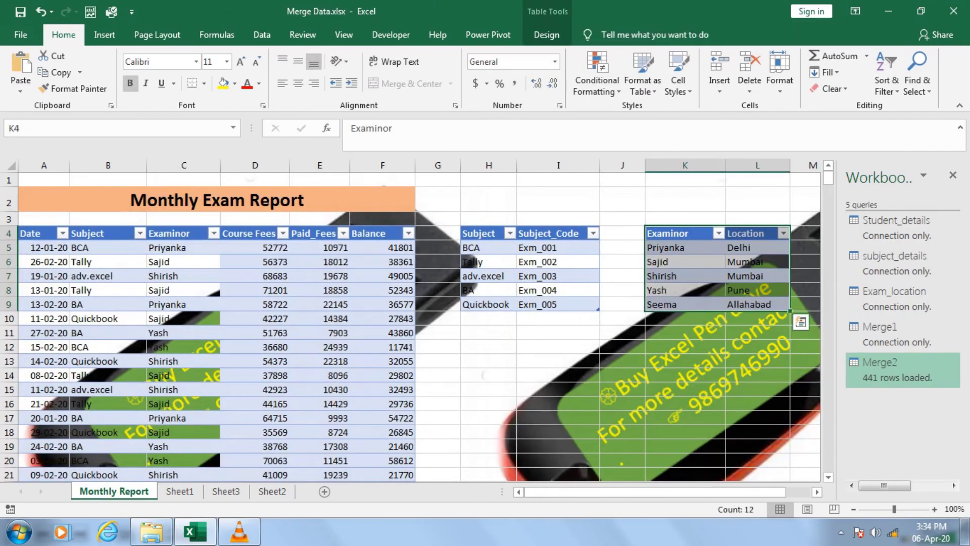
pyautogui.click(558, 333)
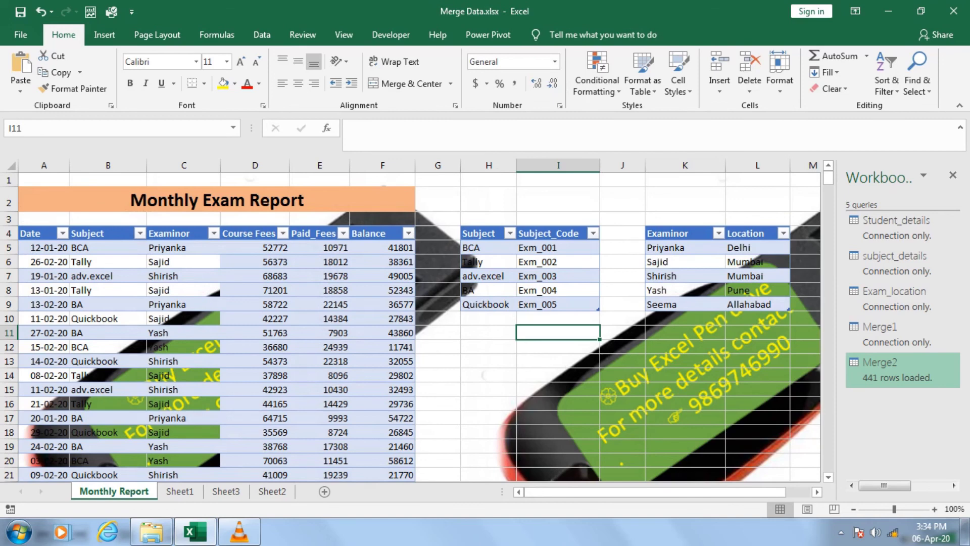